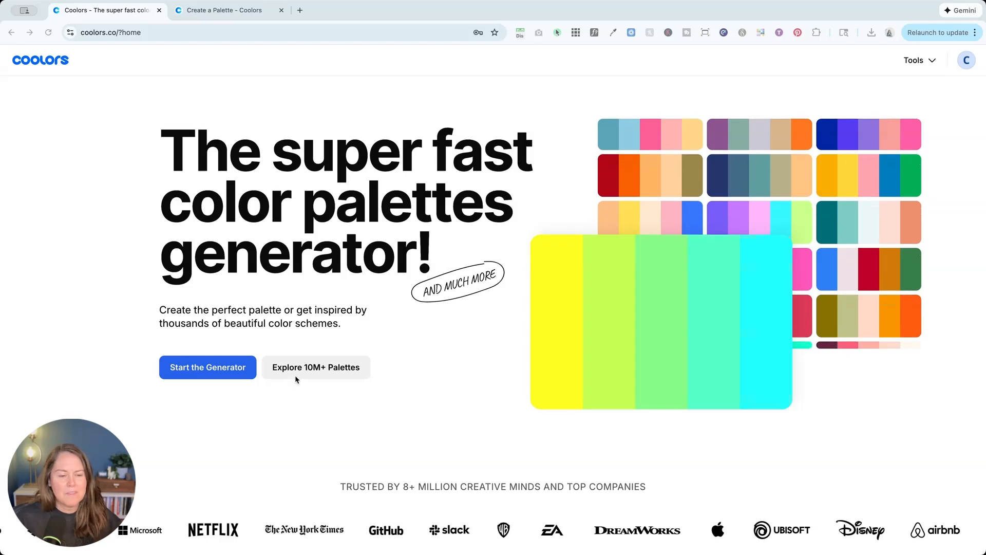
Step: Look through the trending color palettes collection and open the Dark Sunset palette
left_click(313, 367)
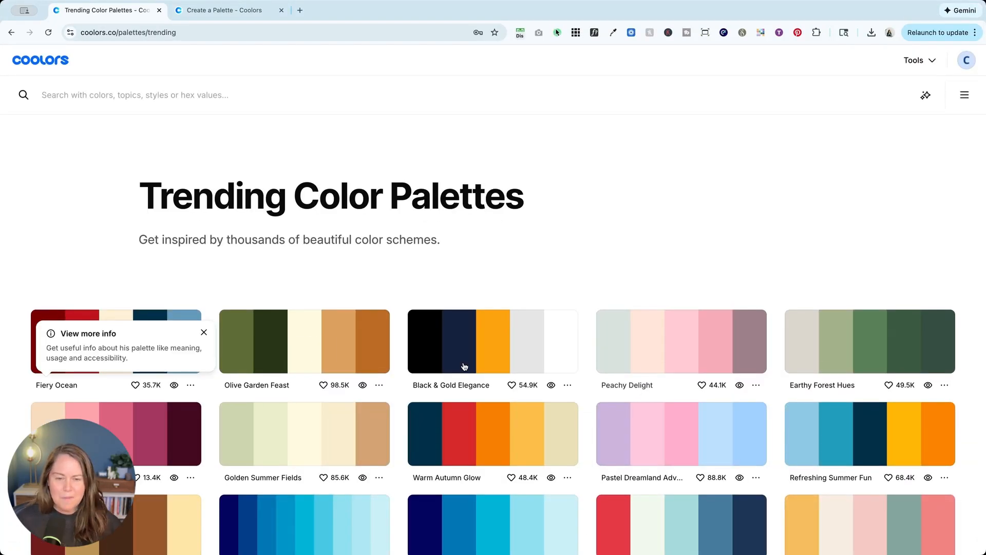
scroll(459, 366, "down", 5)
scroll(460, 366, "down", 3)
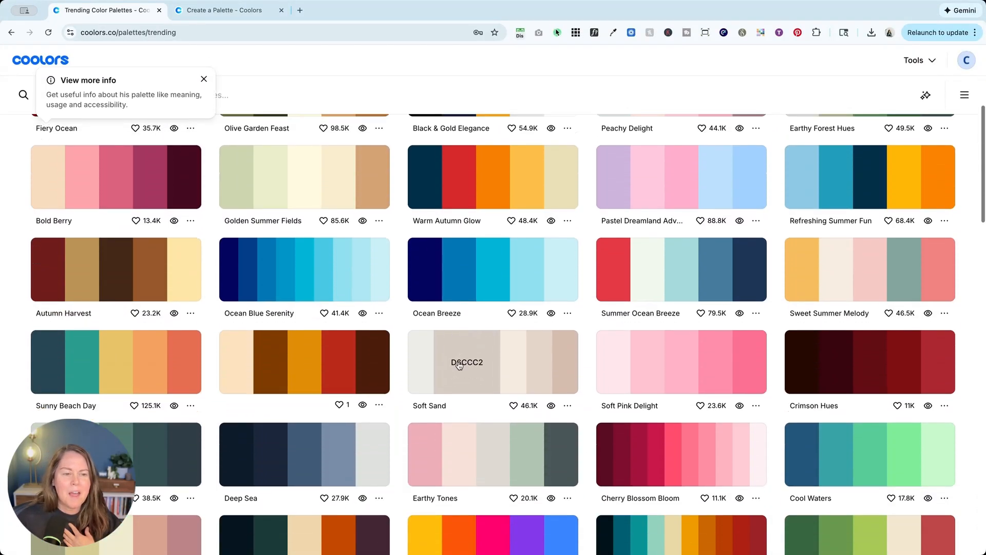
scroll(459, 365, "down", 5)
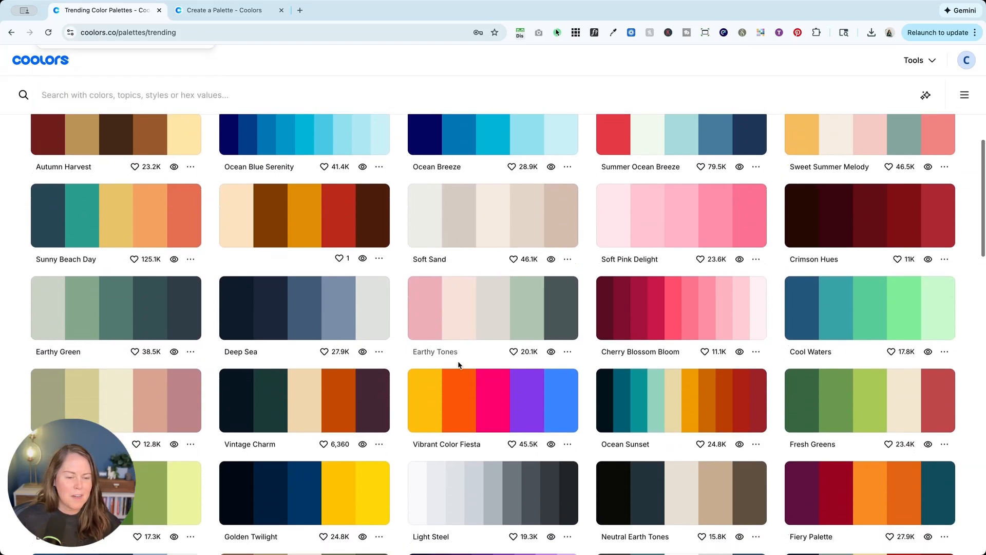
scroll(458, 365, "down", 8)
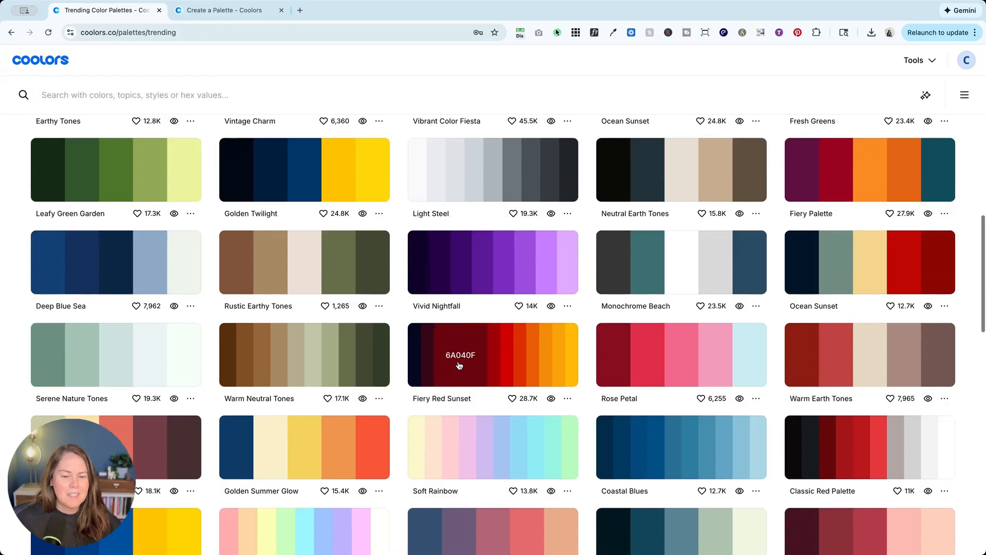
scroll(460, 366, "down", 2)
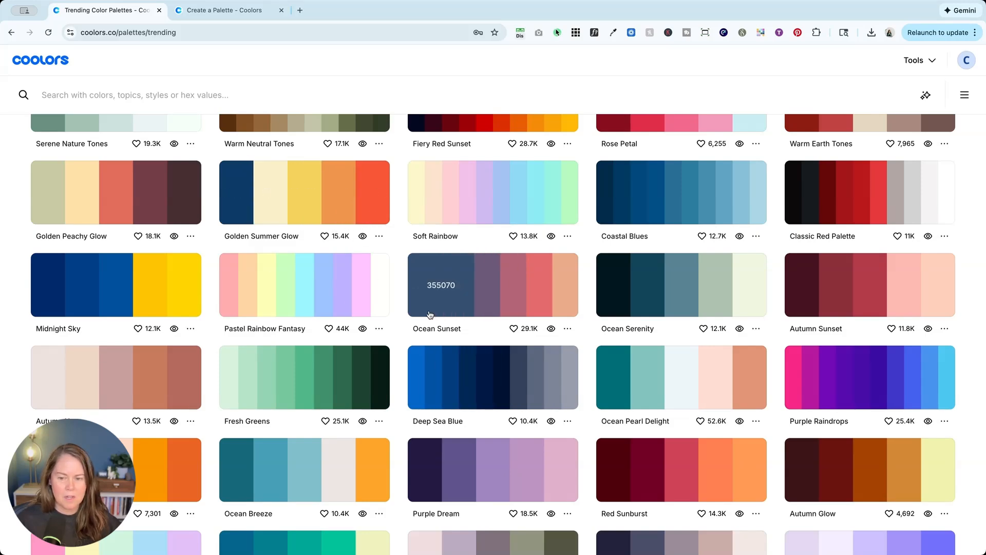
scroll(441, 277, "down", 8)
scroll(430, 315, "down", 6)
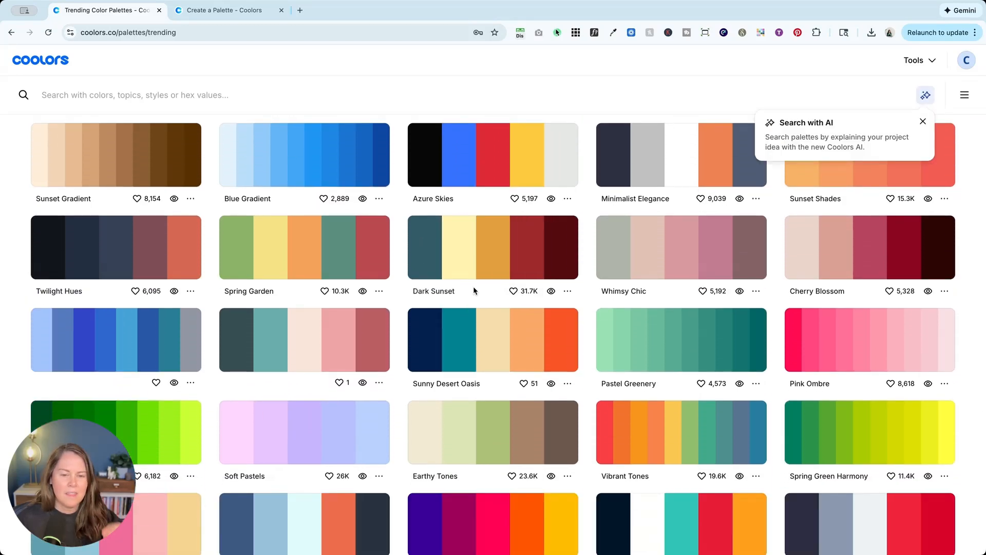
left_click(434, 291, "super")
Step: Find the Sunny Beach Day palette among the trending palettes and open it in the generator
scroll(495, 299, "down", 5)
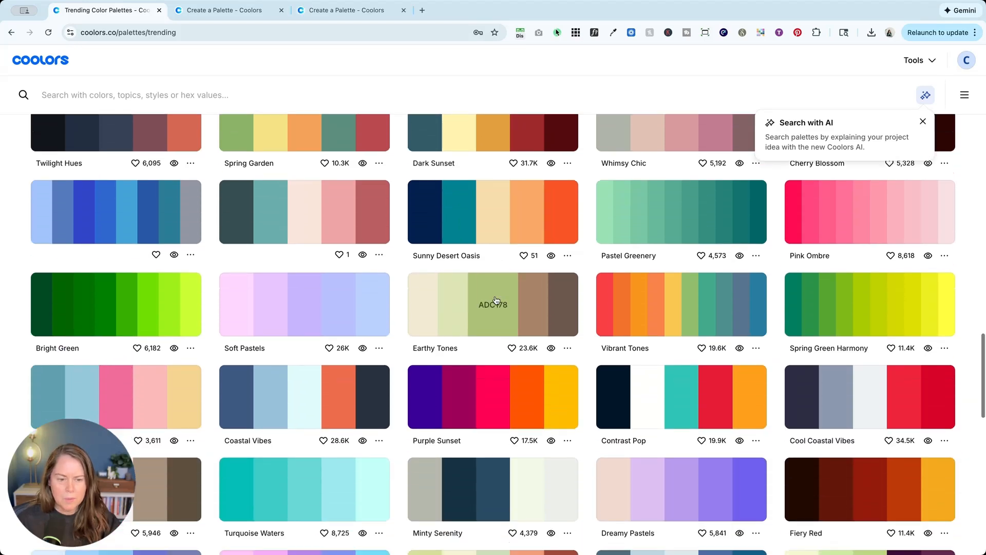
scroll(496, 299, "down", 6)
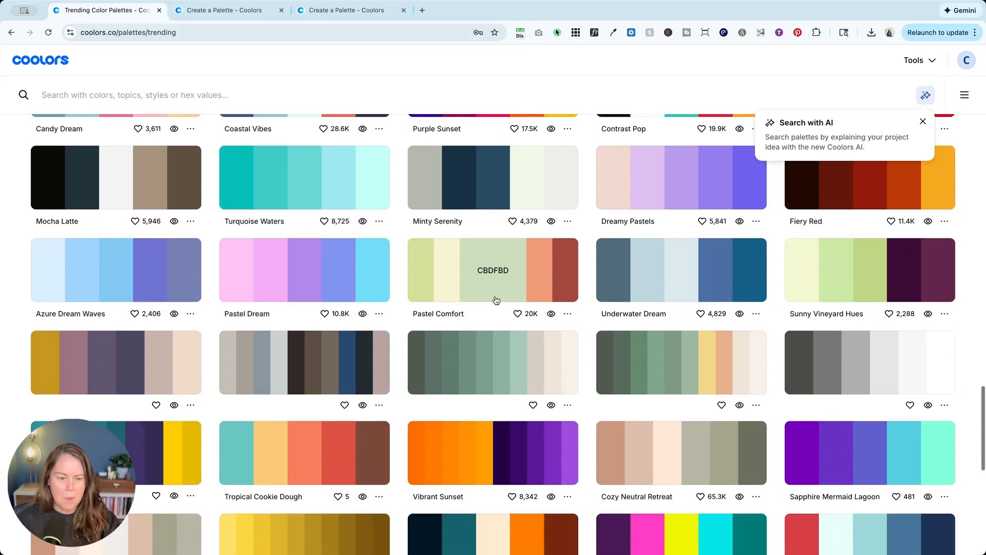
scroll(496, 301, "down", 2)
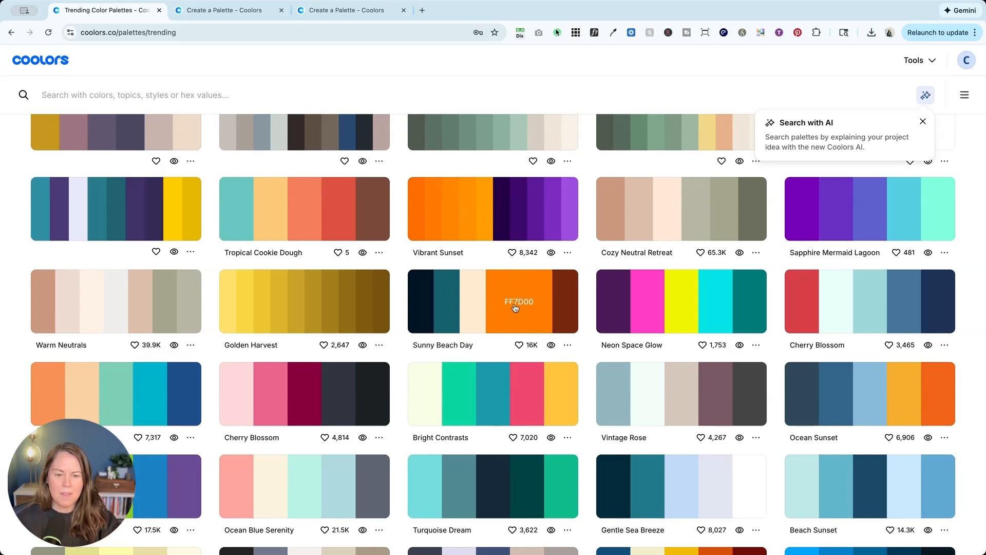
left_click(567, 345)
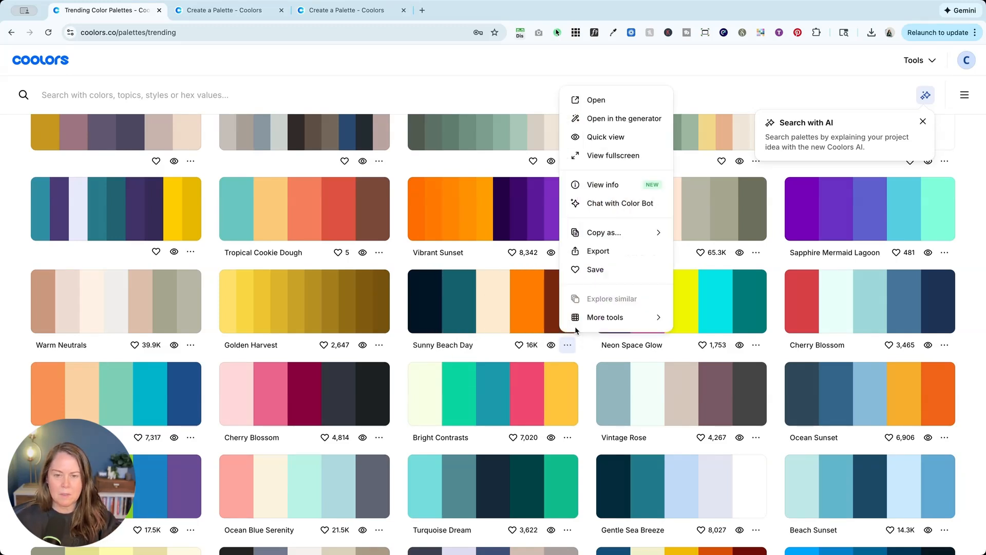
left_click(611, 119)
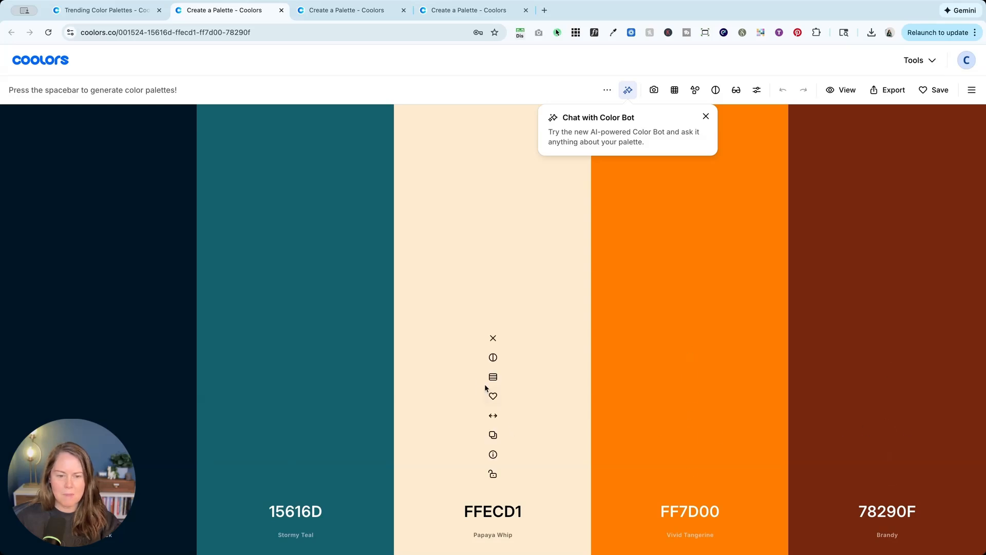
Step: View the shades of the cream color FFECD1 and close them without choosing another
left_click(492, 377)
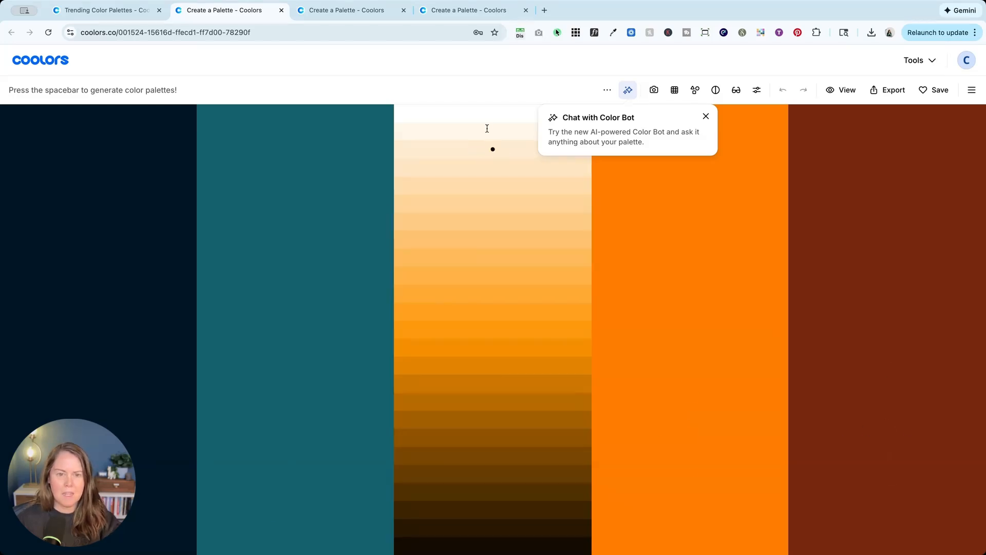
key("Escape")
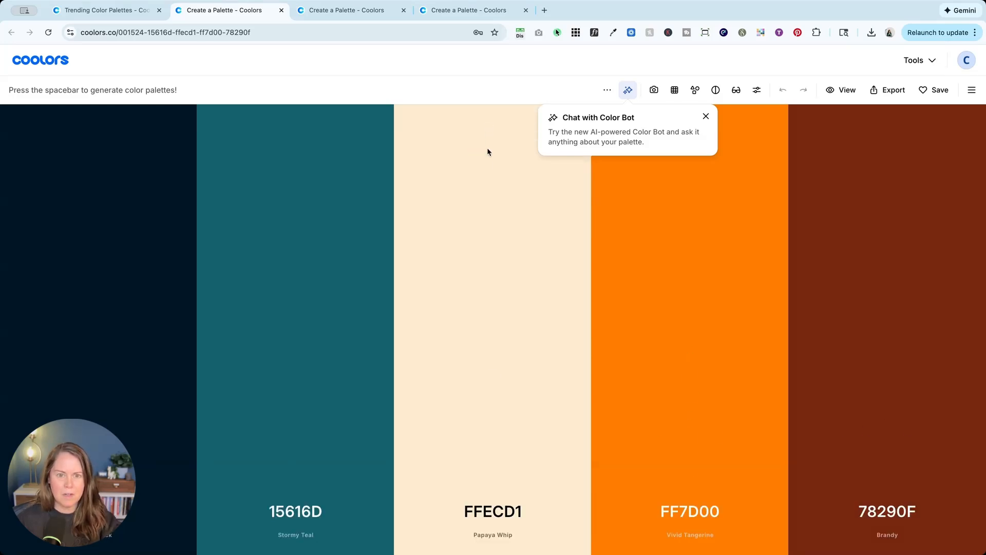
mouse_move(491, 160)
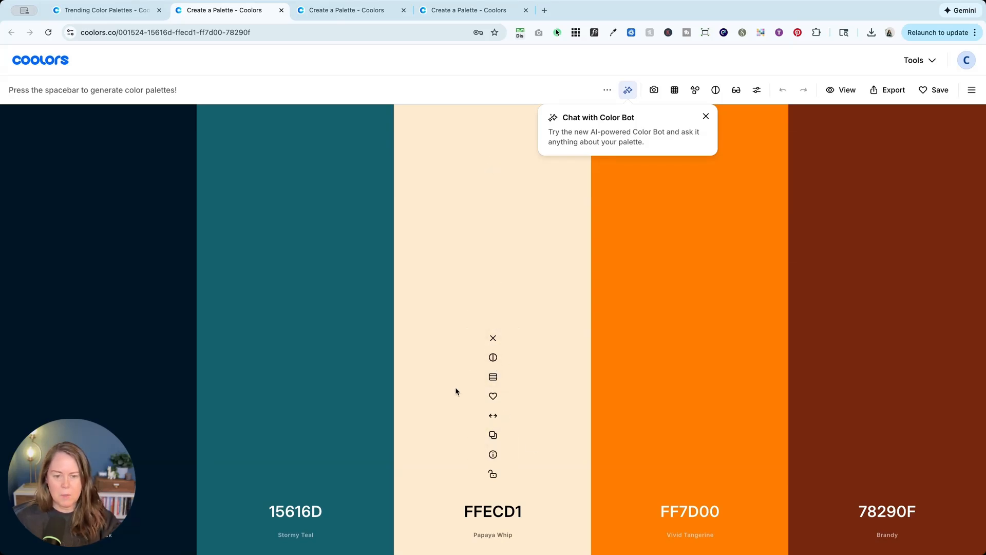
Step: Lock the Stormy Teal 15616D, Vivid Tangerine FF7D00 and Brandy 78290F colors in the palette
mouse_move(395, 330)
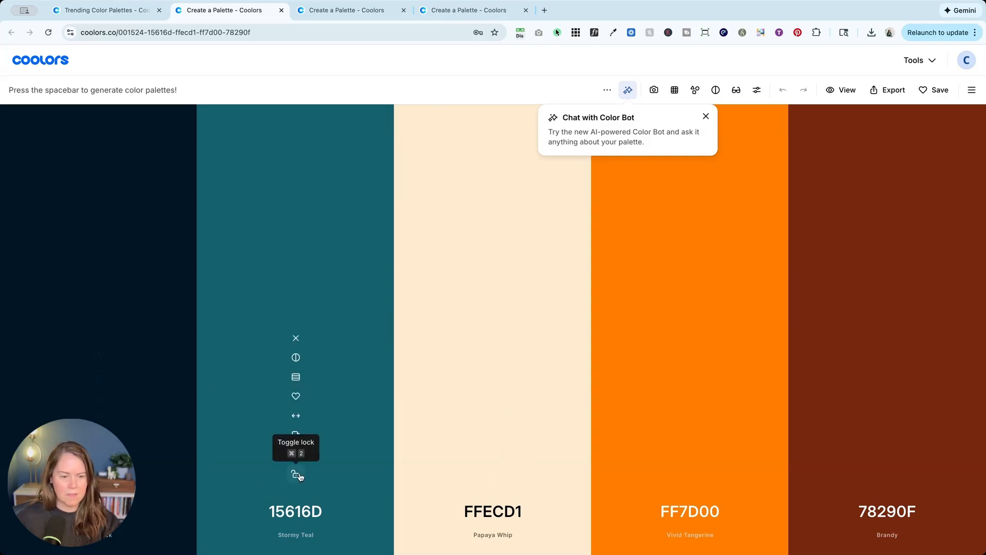
left_click(296, 475)
left_click(690, 474)
left_click(888, 473)
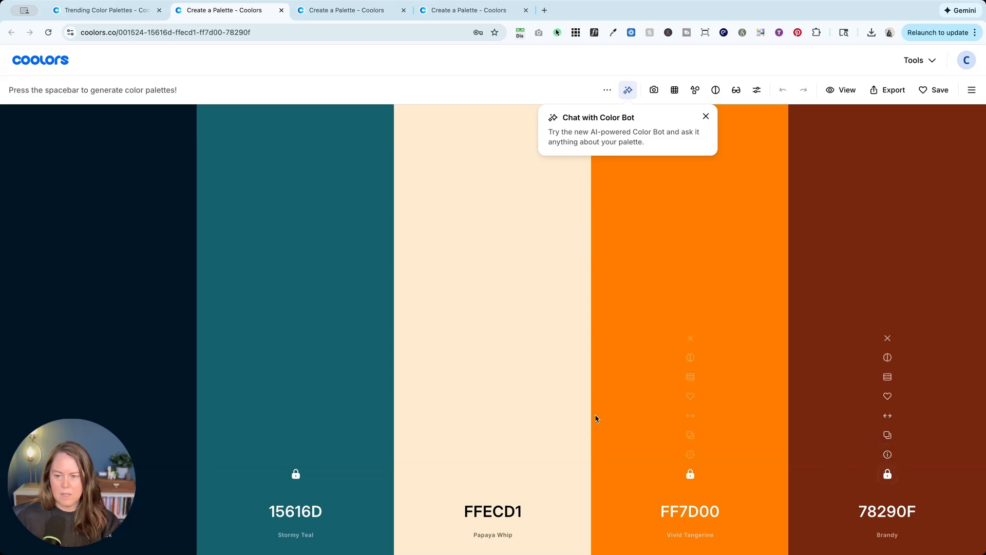
Step: Generate successive alternatives for the unlocked middle color until reaching Pale Sky C0D6DF
key("space")
key("space")
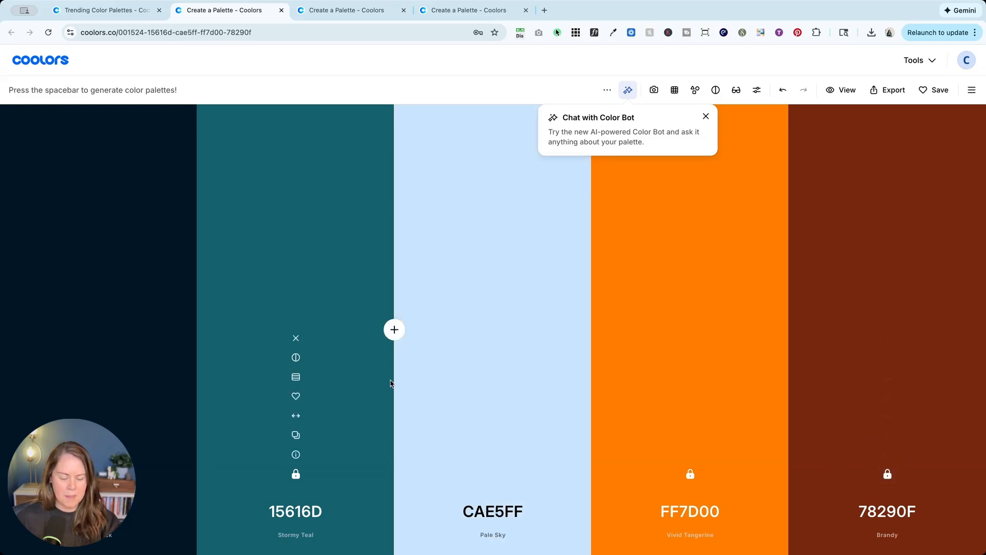
key("space")
key("space")
key("space")
key("space")
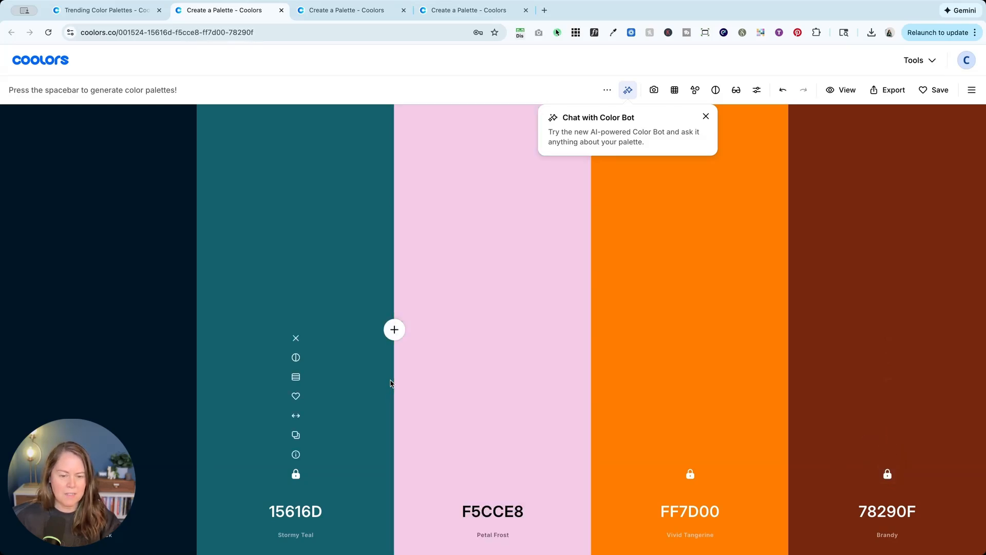
key("space")
key("space")
key("space")
key("space")
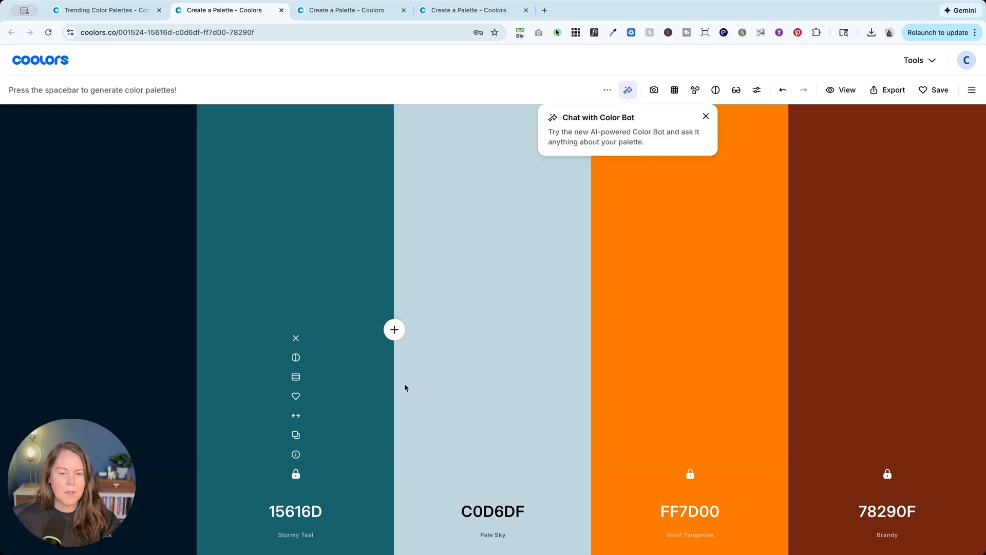
Step: Check the shades of the Pale Sky middle color, then regenerate that color until reaching Parchment EDE6E3
left_click(493, 376)
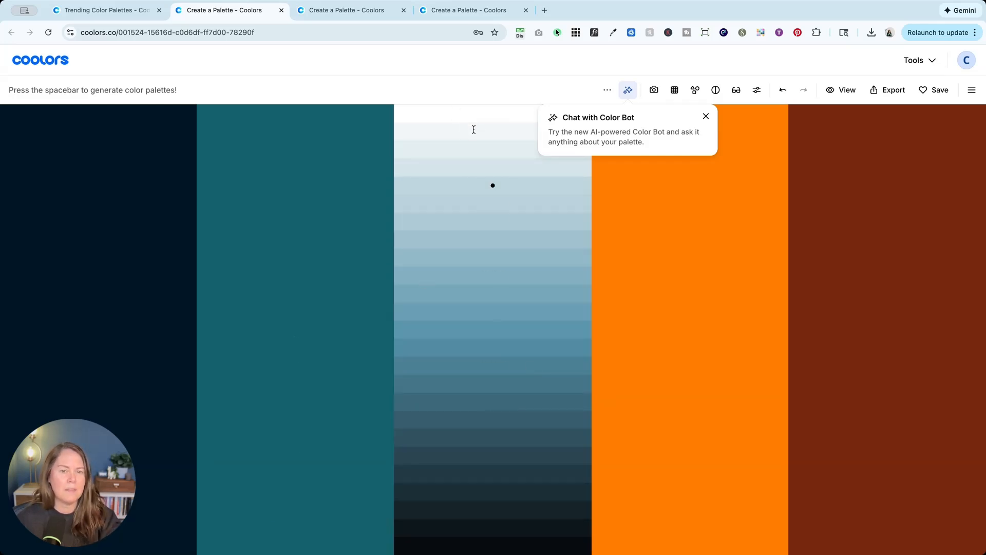
left_click(483, 185)
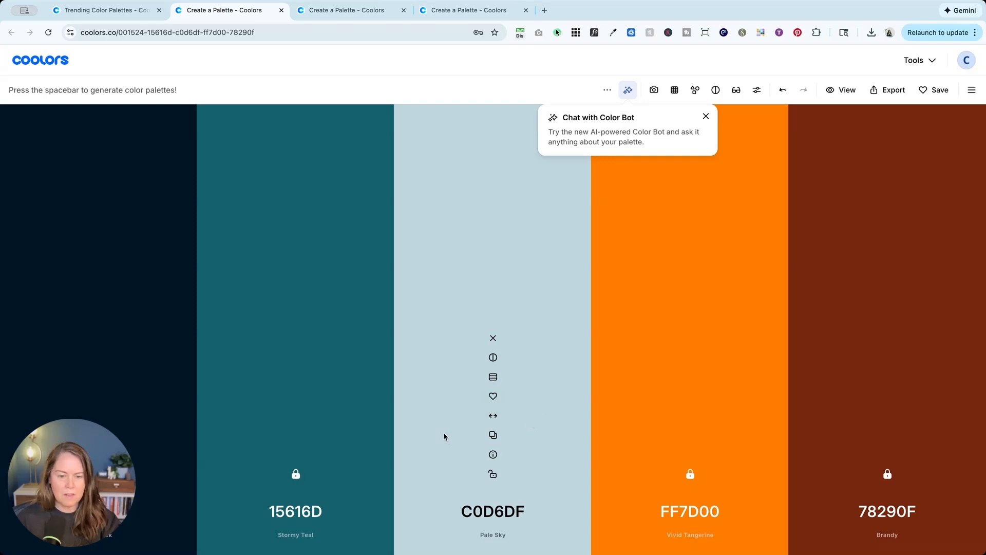
key("space")
key("space")
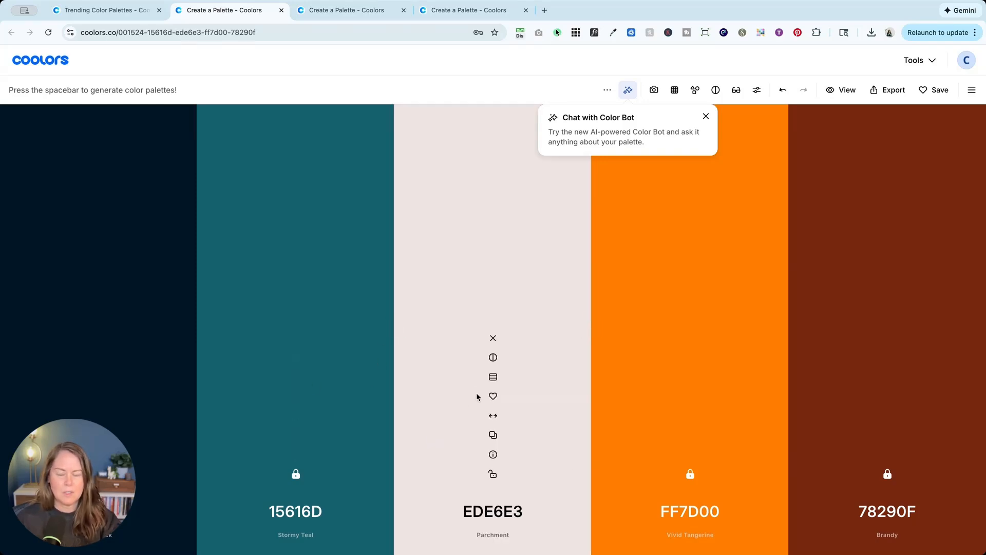
Step: In the last generator tab, add a color between Old Lace and Vivid Tangerine and regenerate it until reaching Smoky Rose 7A5C61
left_click(460, 11)
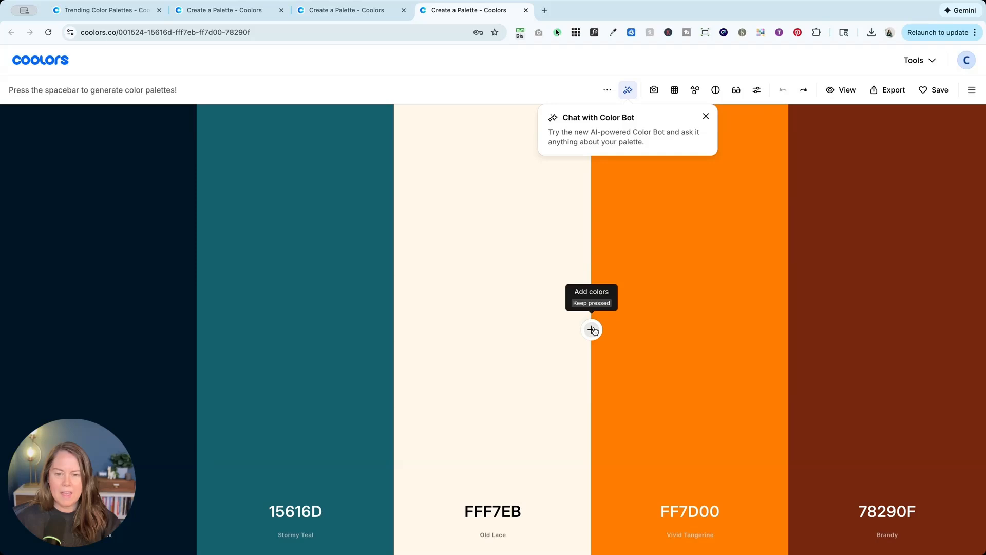
left_click(592, 329)
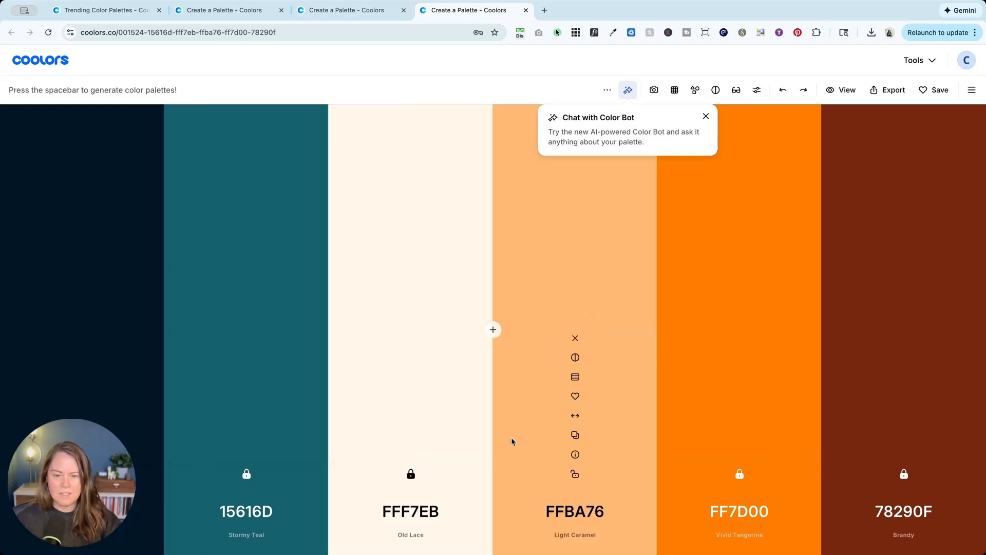
key("space")
key("space")
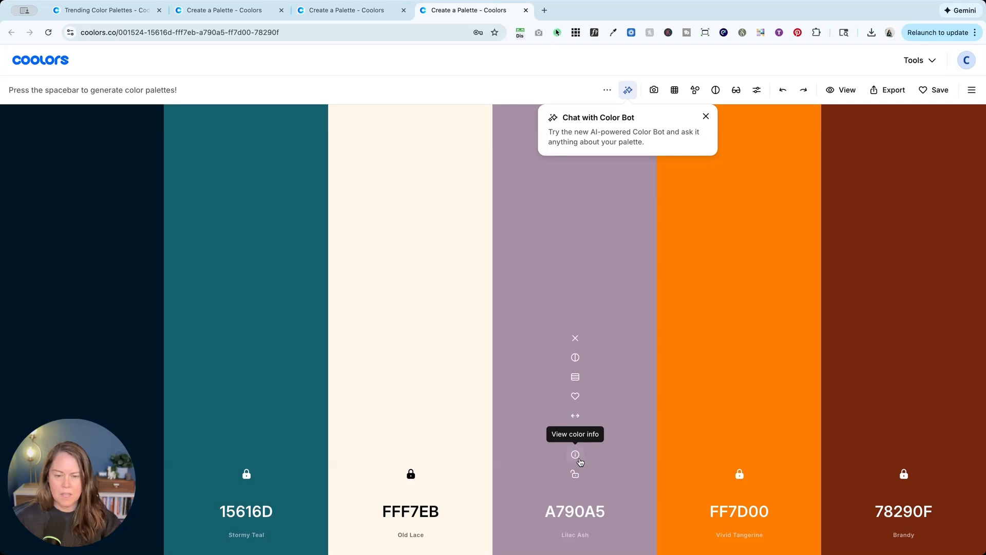
key("space")
key("space")
key("space")
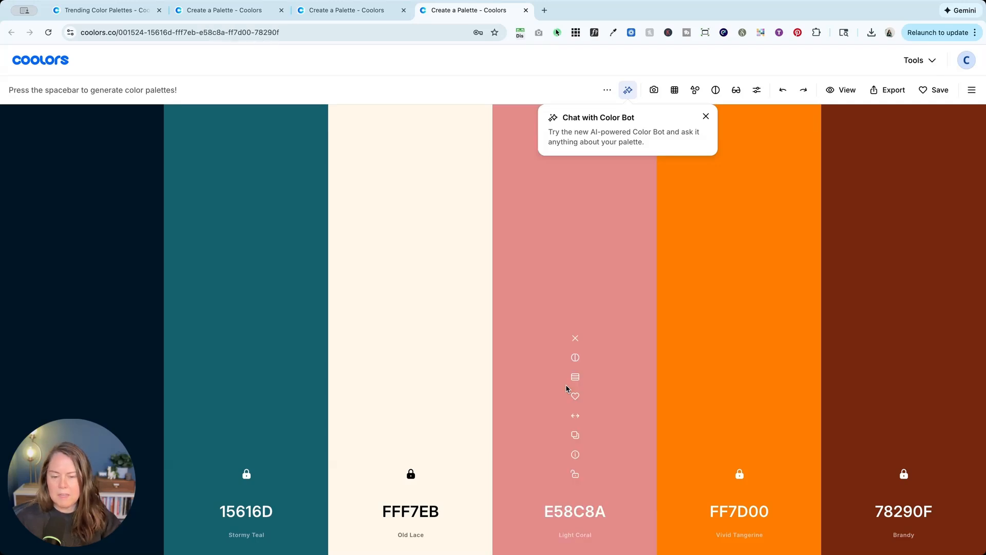
key("space")
key("space")
key("space")
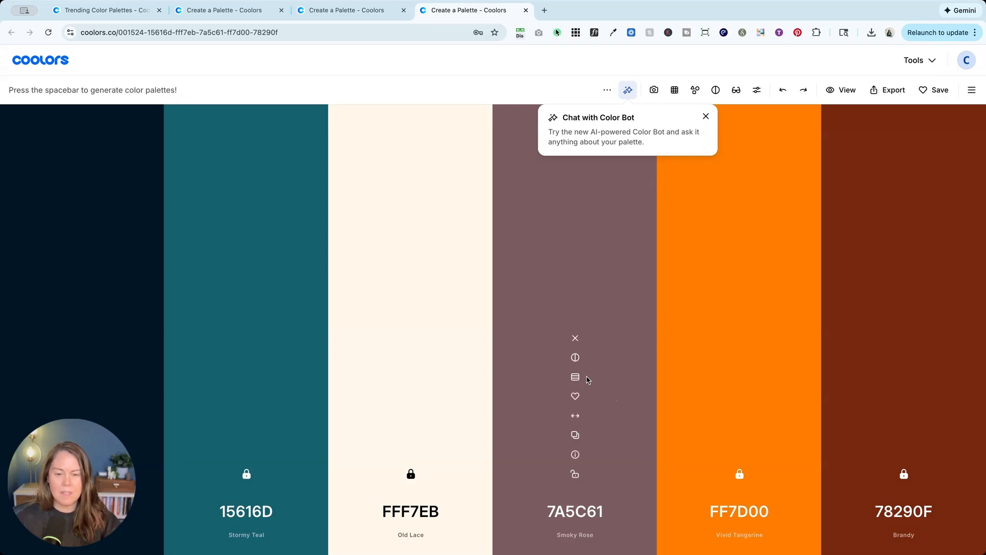
Step: Replace the Smoky Rose color with a very light tint from its range of shades
left_click(576, 377)
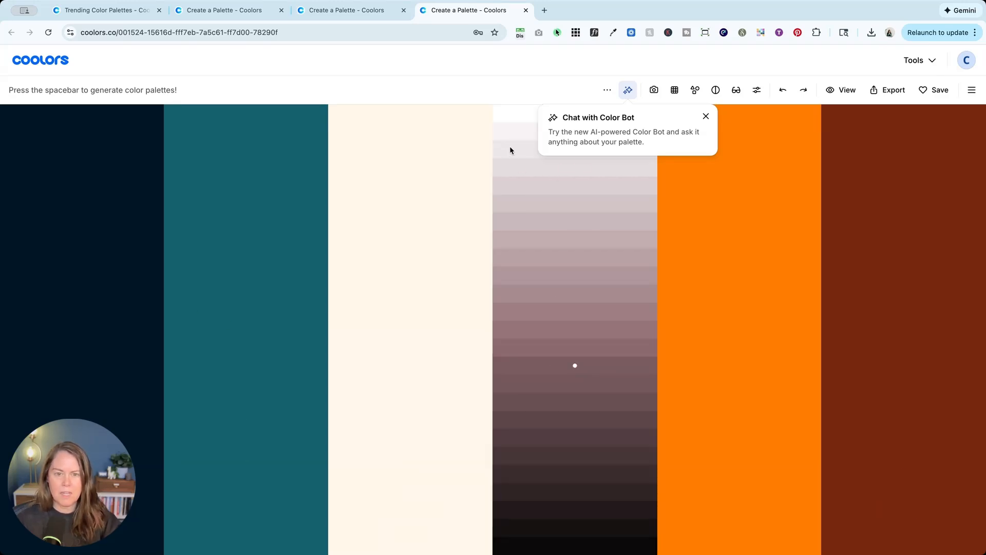
key("Escape")
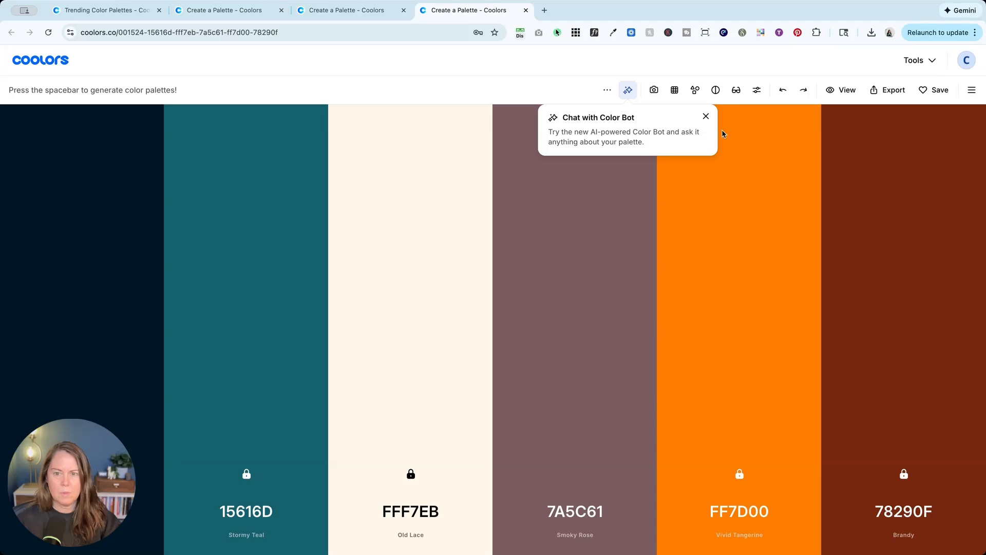
left_click(575, 377)
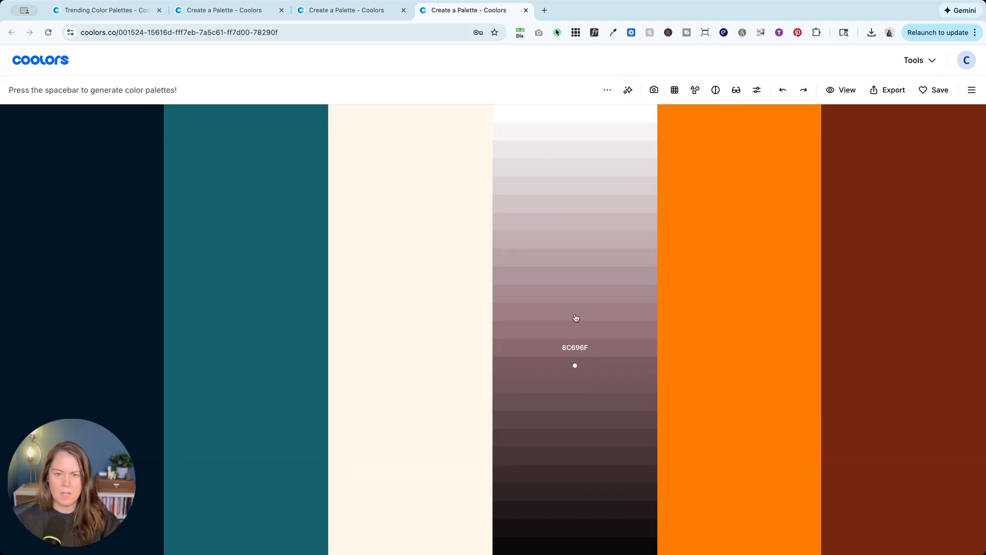
left_click(575, 158)
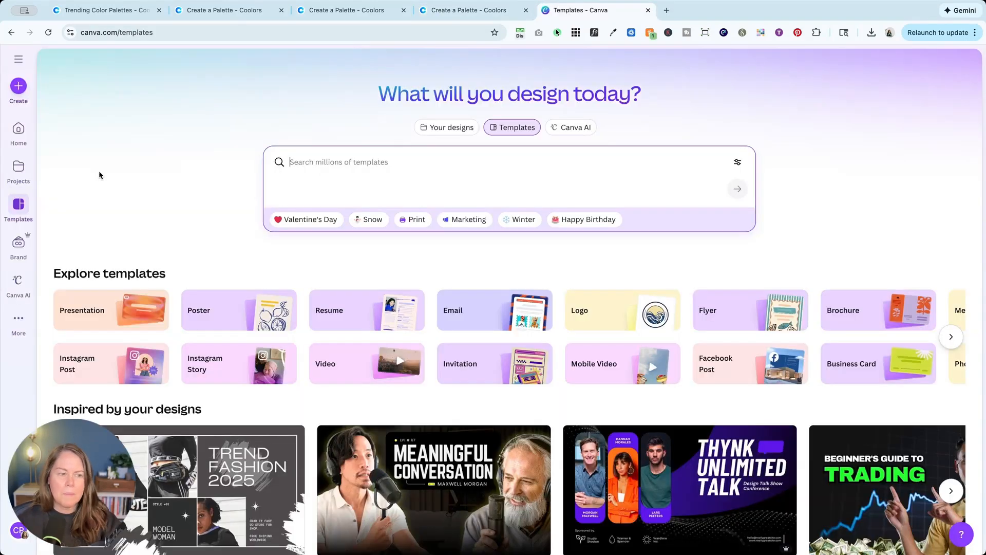
Step: In Canva's brand area, switch to the "goes places" brand kit and open its font styles
left_click(19, 242)
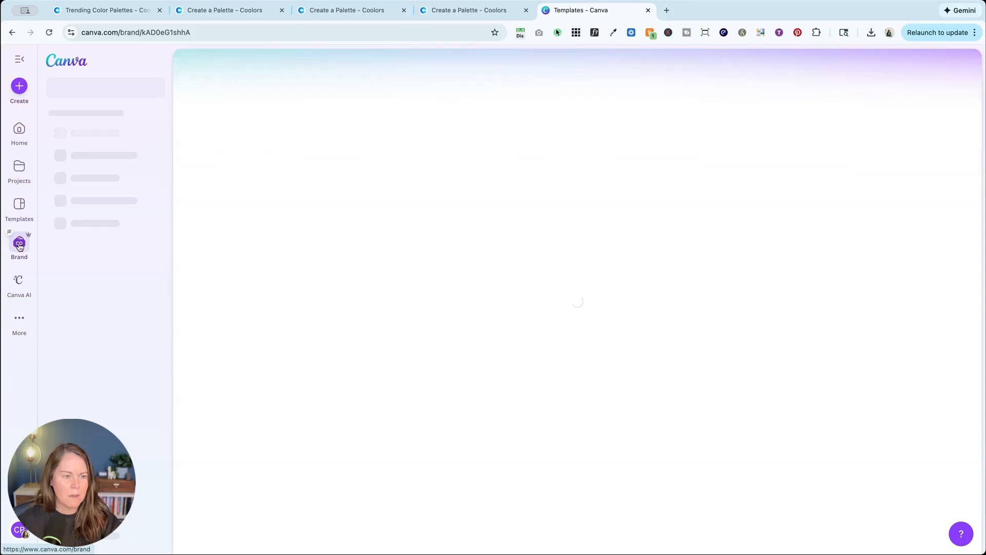
left_click(152, 150)
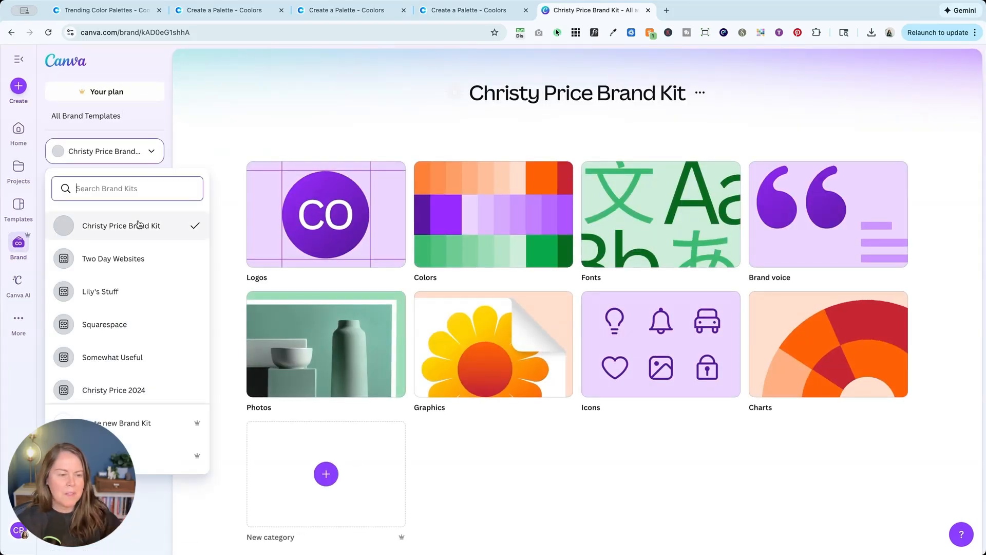
scroll(138, 222, "down", 2)
left_click(138, 391)
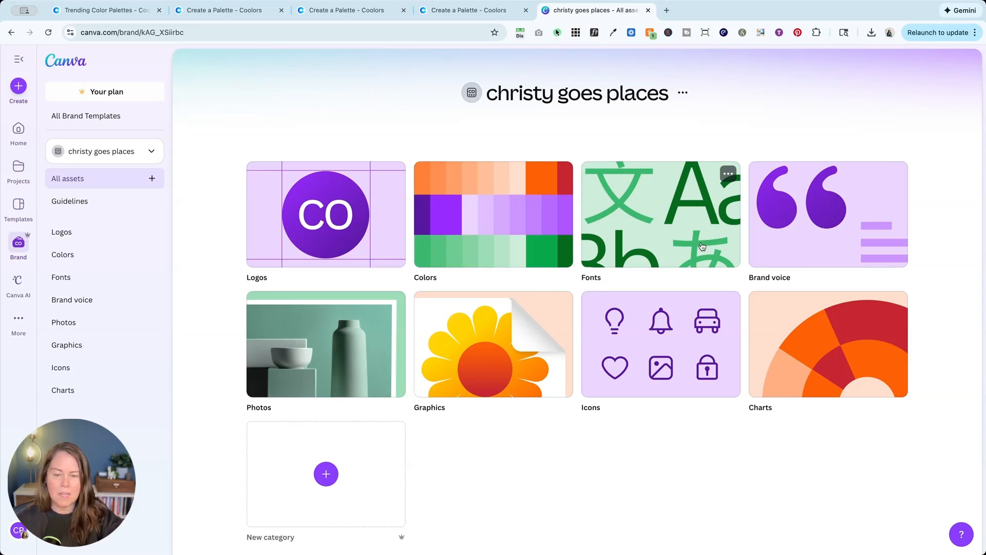
left_click(702, 247)
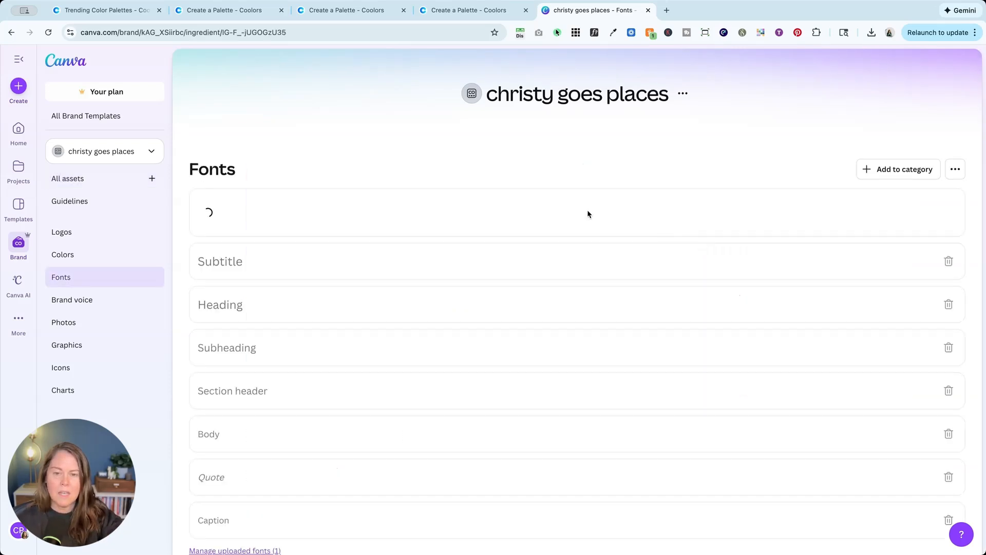
Step: Copy the Alabaster Grey hex code from the Coolors palette and add it as EDE8E9 to the Canva brand kit's color palette
left_click(67, 256)
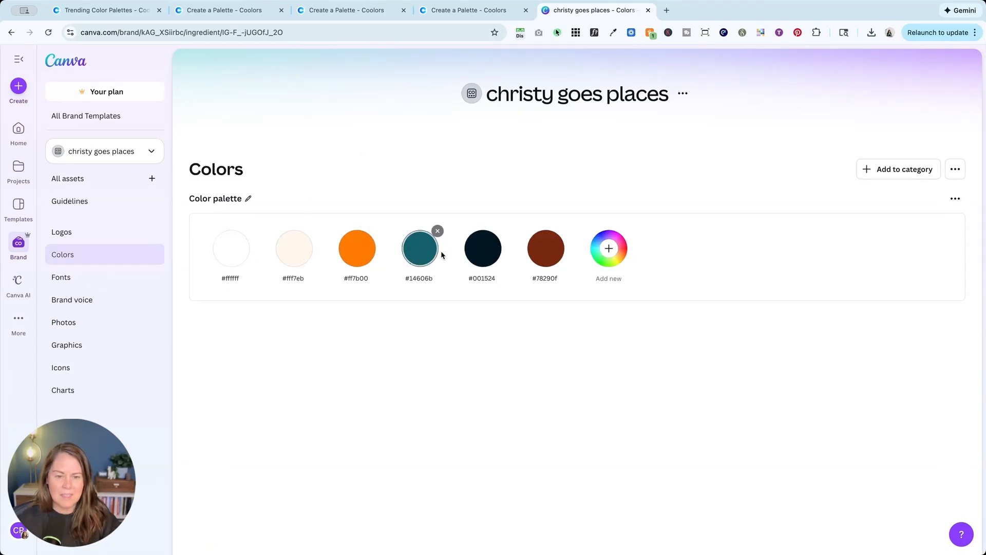
left_click(451, 10)
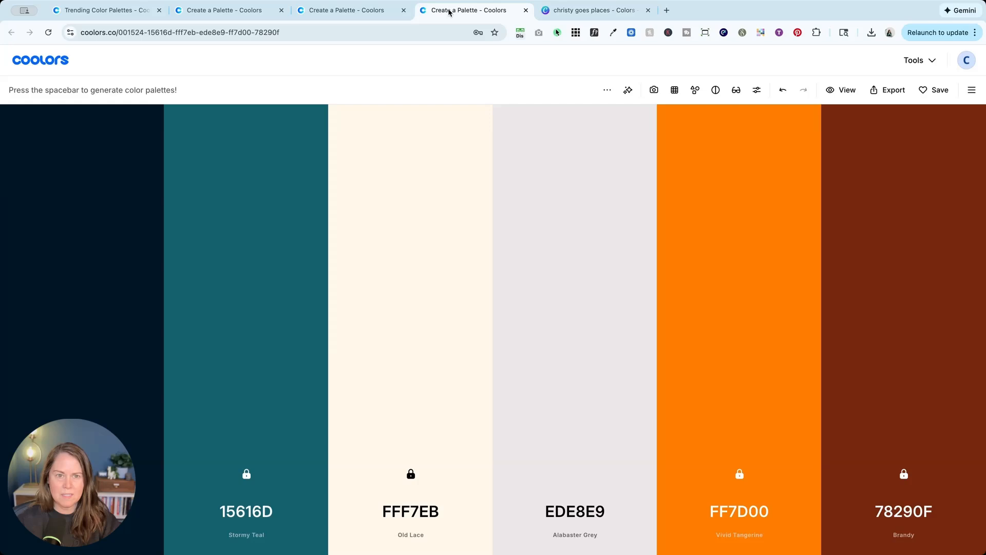
left_click(576, 512)
key("super+c")
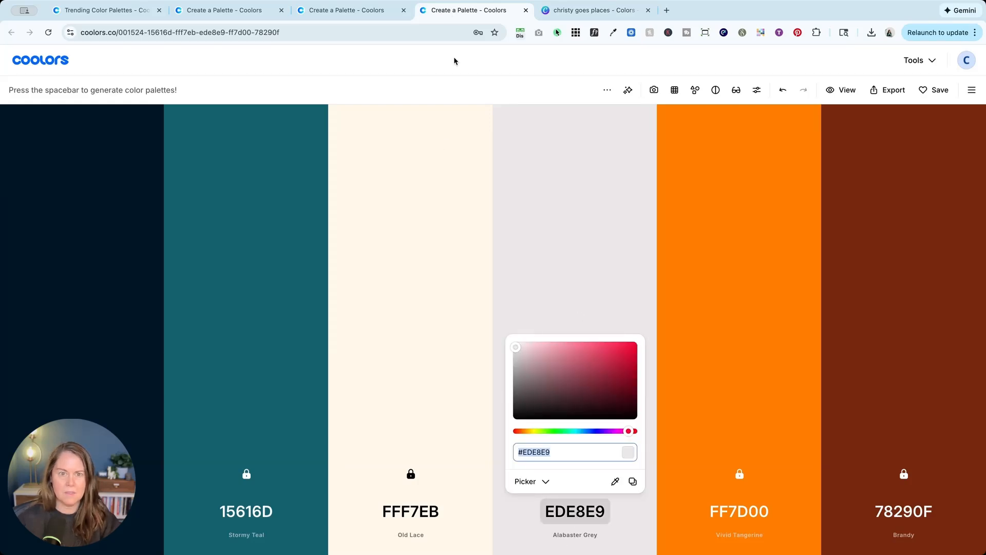
left_click(558, 11)
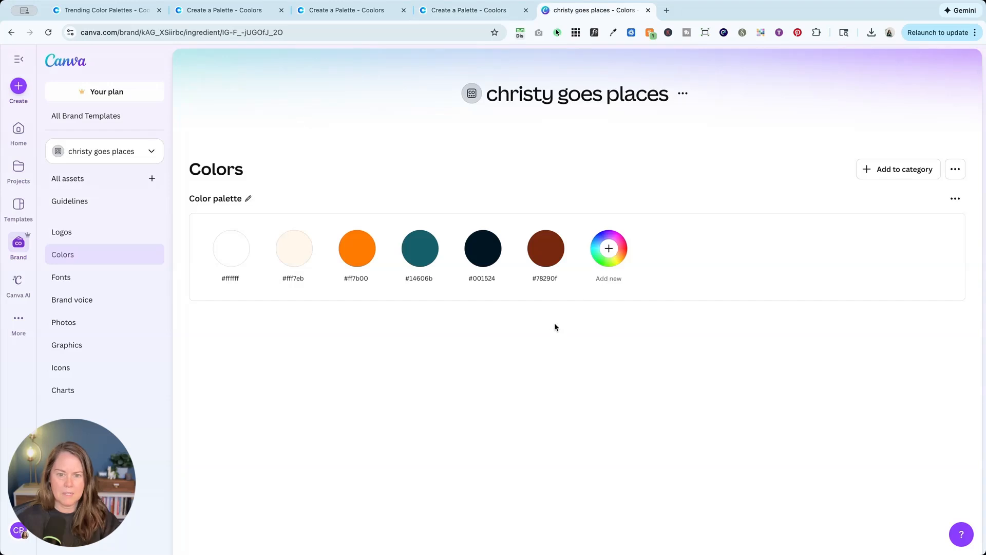
left_click(609, 248)
key("super+v")
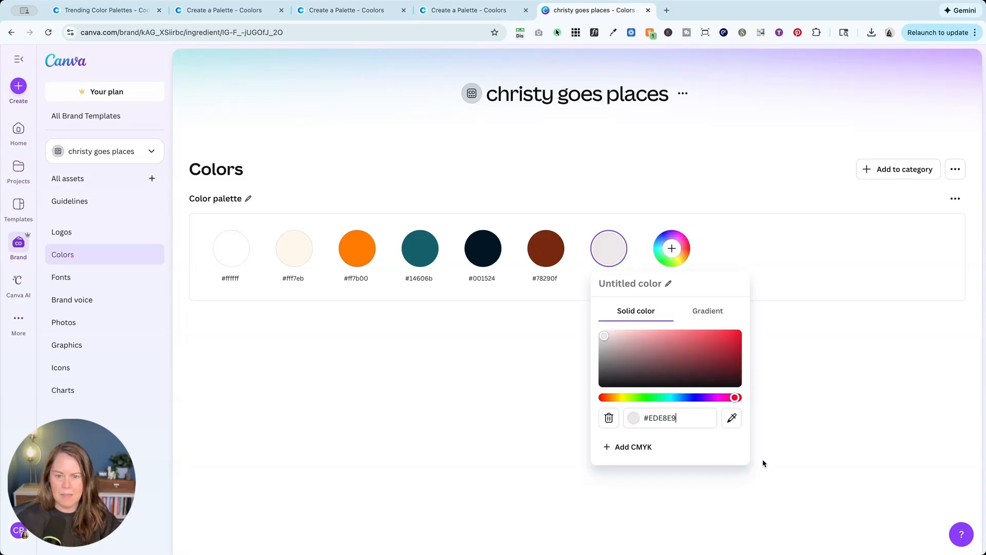
left_click(756, 438)
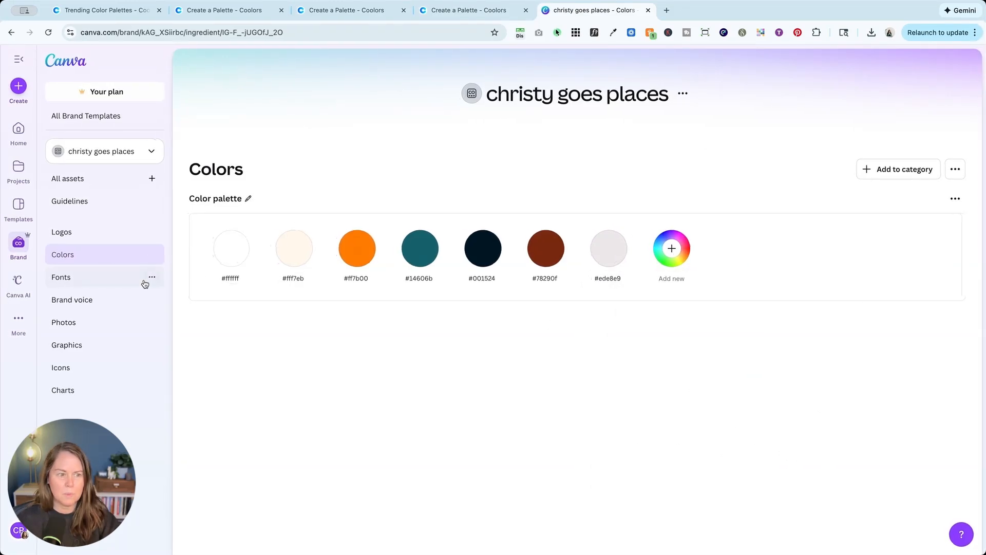
Step: Open the "goes places" logo design from Canva's home page and select the background of its first page
left_click(20, 132)
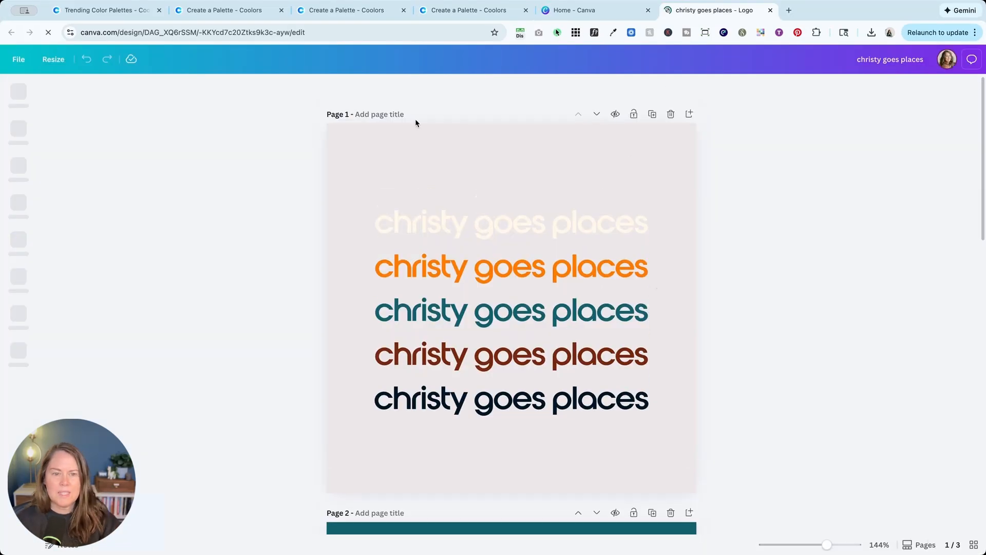
left_click(367, 147)
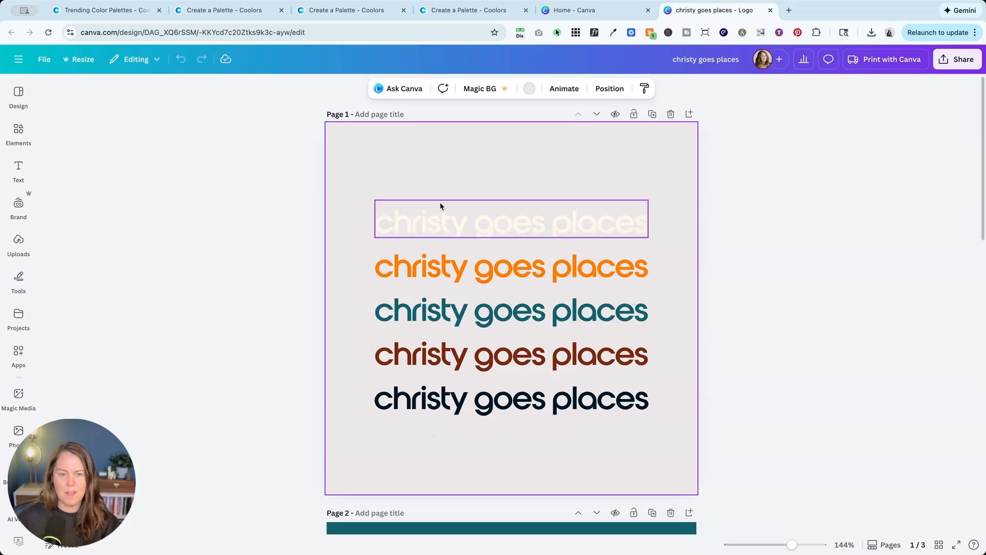
Step: Review the wordmark colors and the sunburst logo across the pages of the design
scroll(465, 411, "down", 4)
scroll(464, 411, "down", 10)
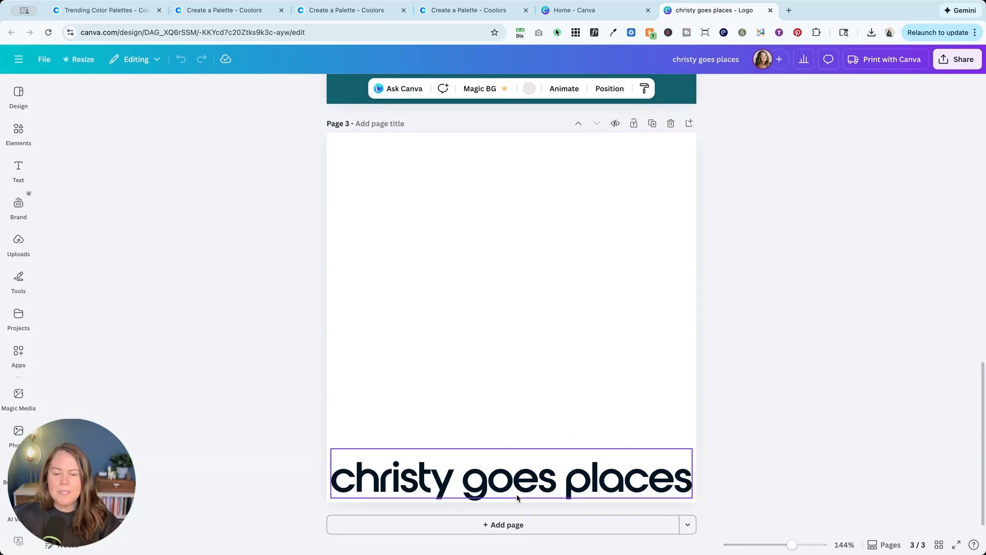
scroll(456, 433, "down", 1)
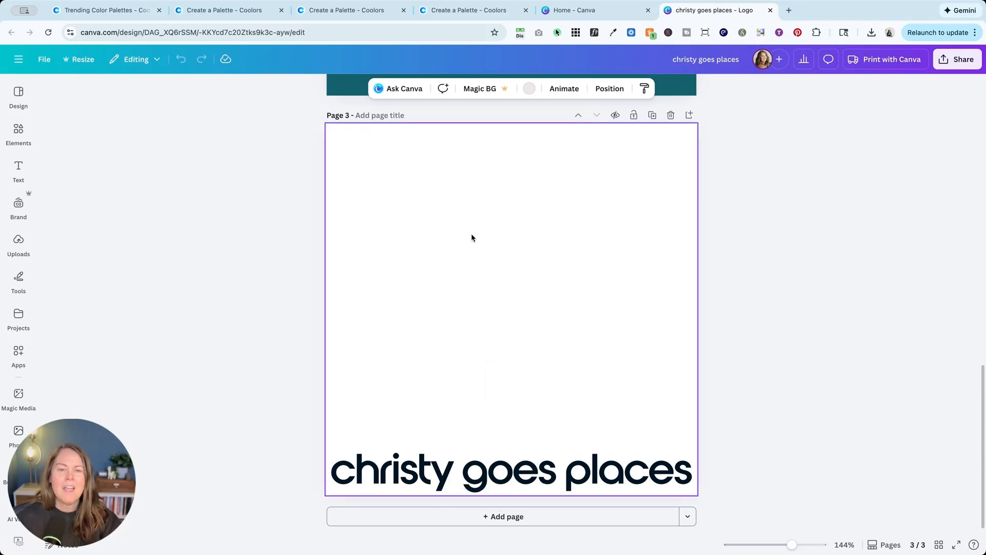
scroll(471, 237, "up", 15)
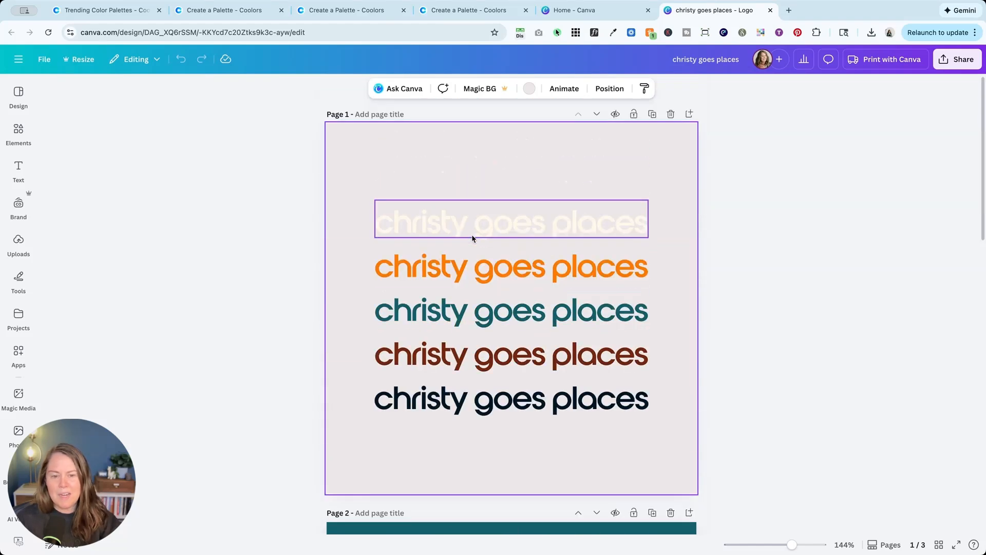
scroll(462, 276, "down", 10)
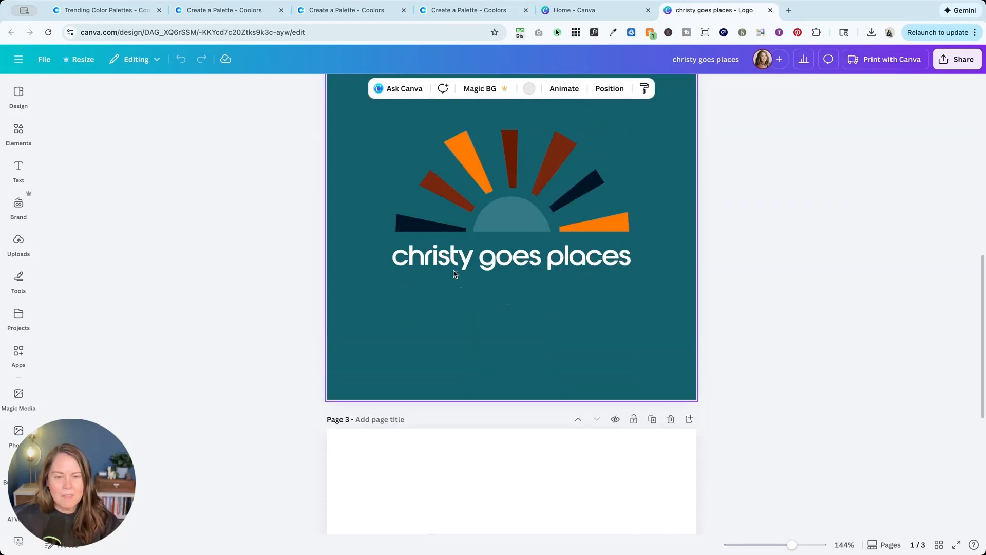
scroll(463, 267, "up", 6)
scroll(566, 237, "down", 5)
scroll(655, 134, "up", 1)
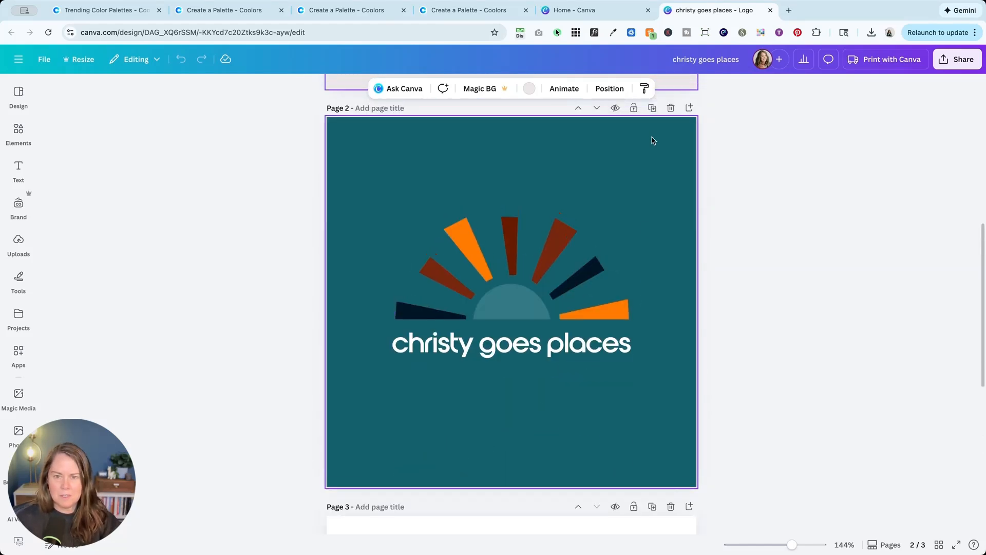
Step: Duplicate the teal sunburst logo page and shuffle the "goes places" brand kit palette onto the copy for a white-background version
left_click(653, 107)
left_click(370, 223)
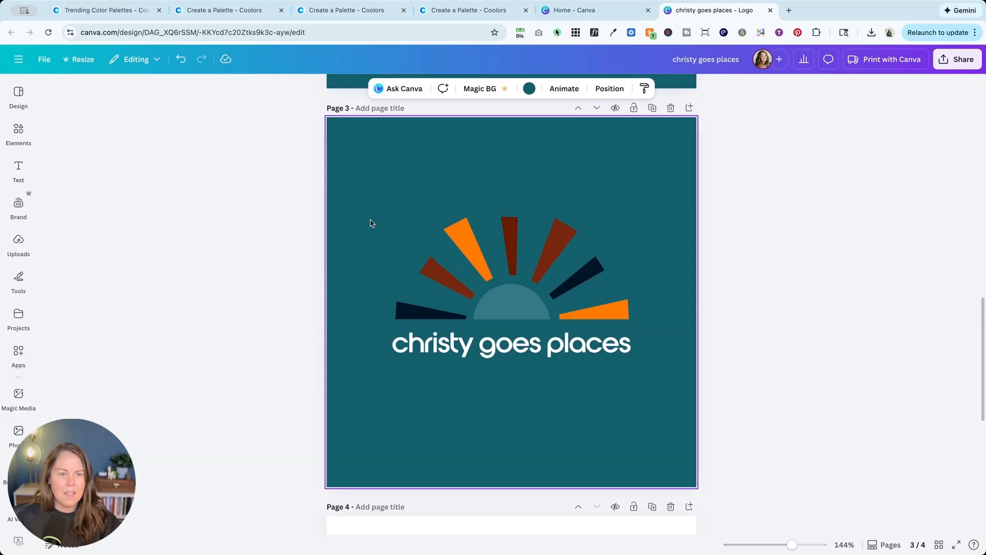
left_click(19, 205)
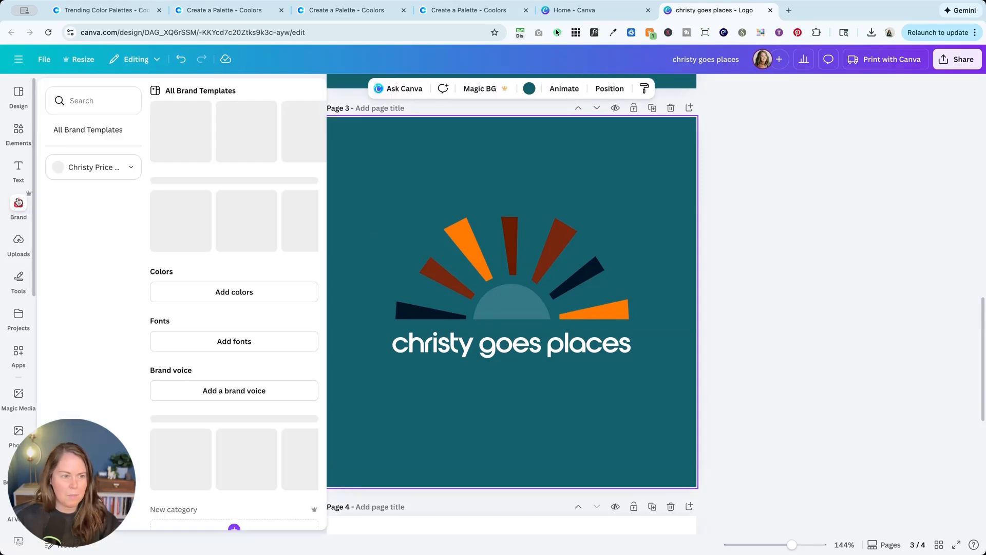
left_click(79, 165)
scroll(99, 335, "down", 1)
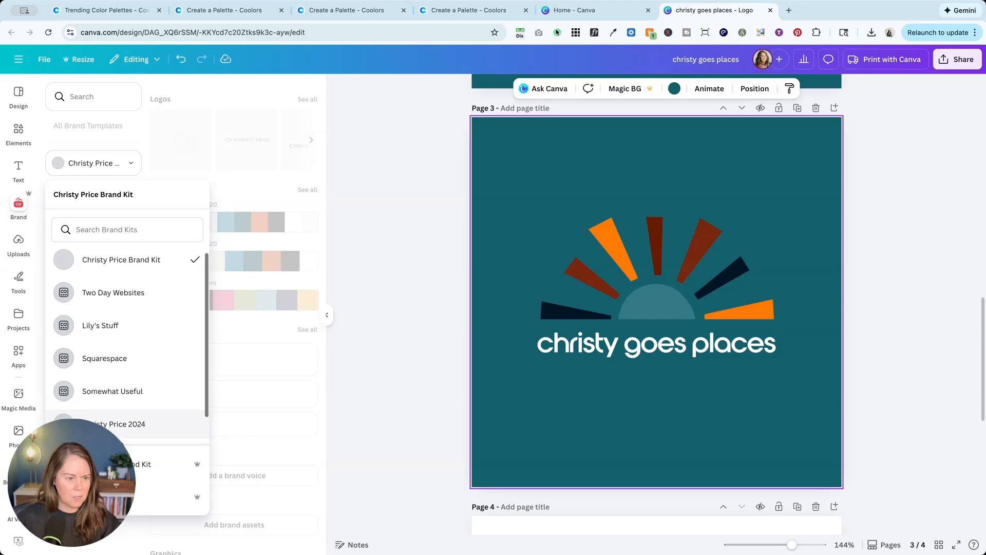
scroll(170, 360, "down", 1)
left_click(169, 424)
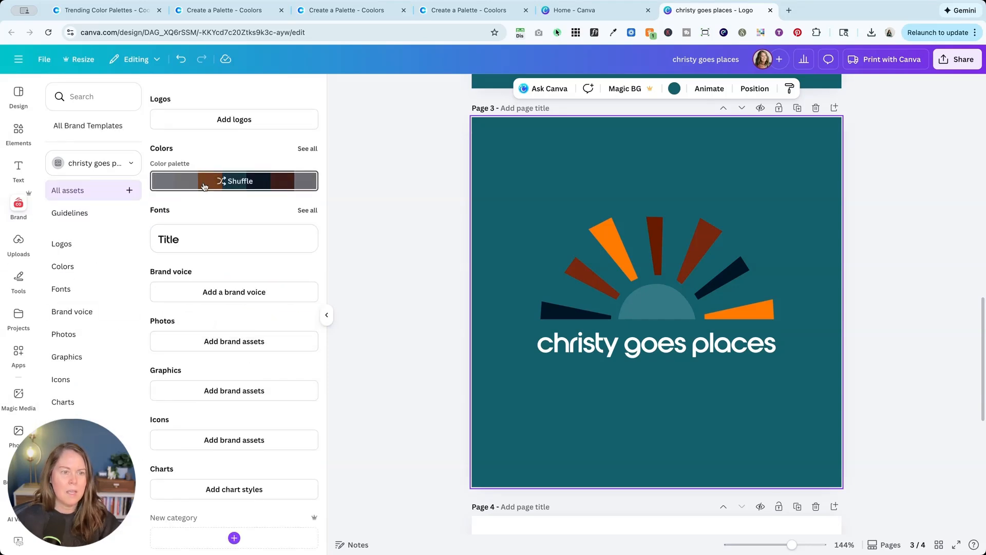
left_click(231, 182)
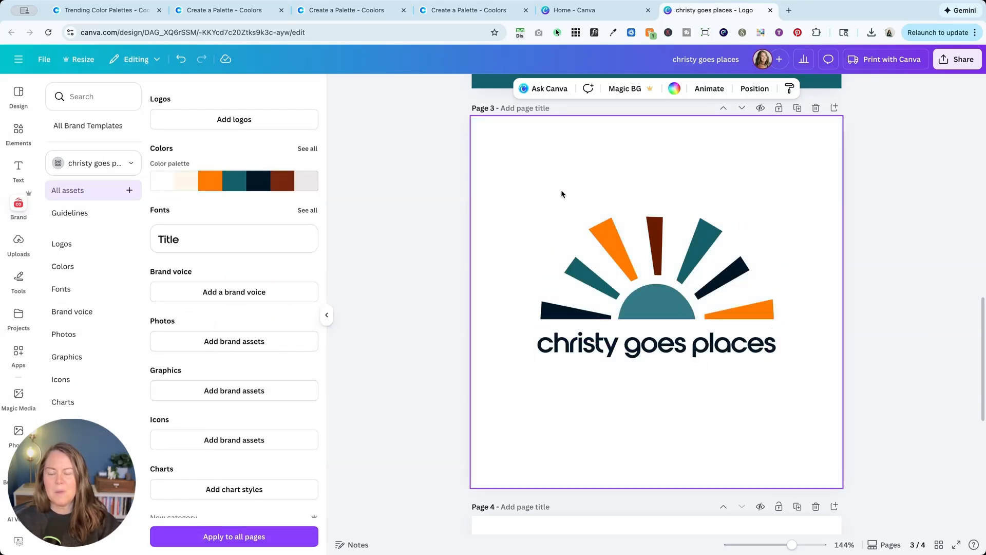
Step: Duplicate the white sunburst page and shuffle the brand palette on the copy, returning to the version with a cream background
left_click(797, 109)
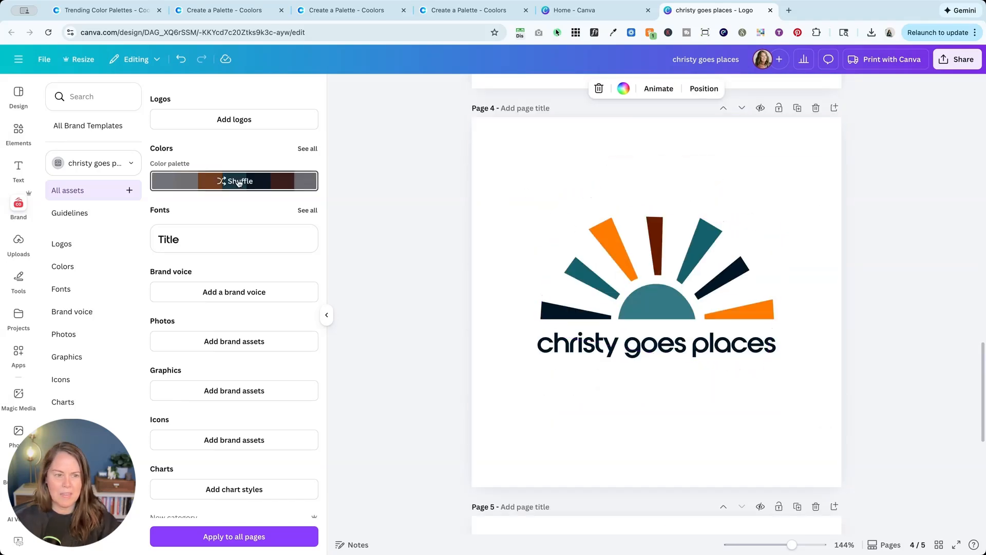
left_click(506, 250)
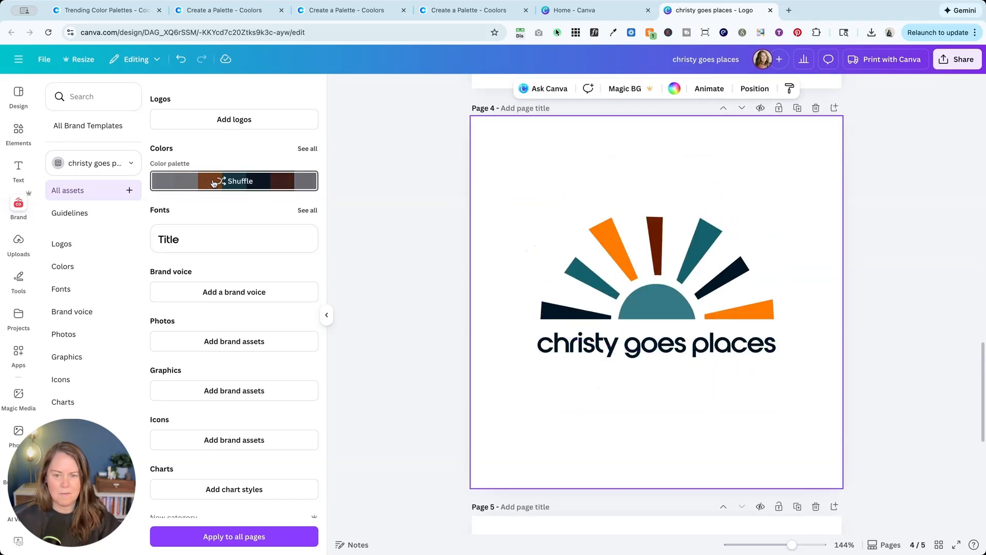
left_click(235, 182)
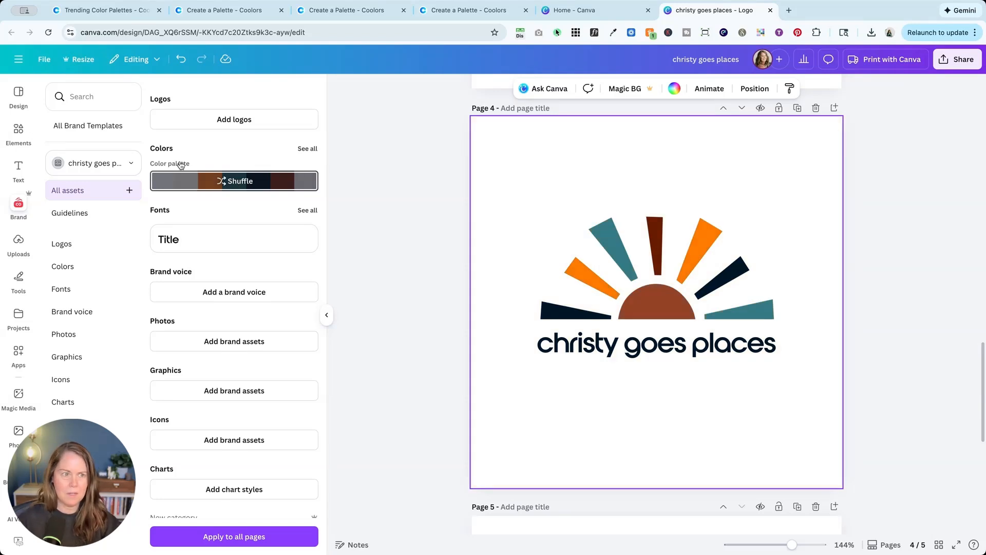
left_click(182, 58)
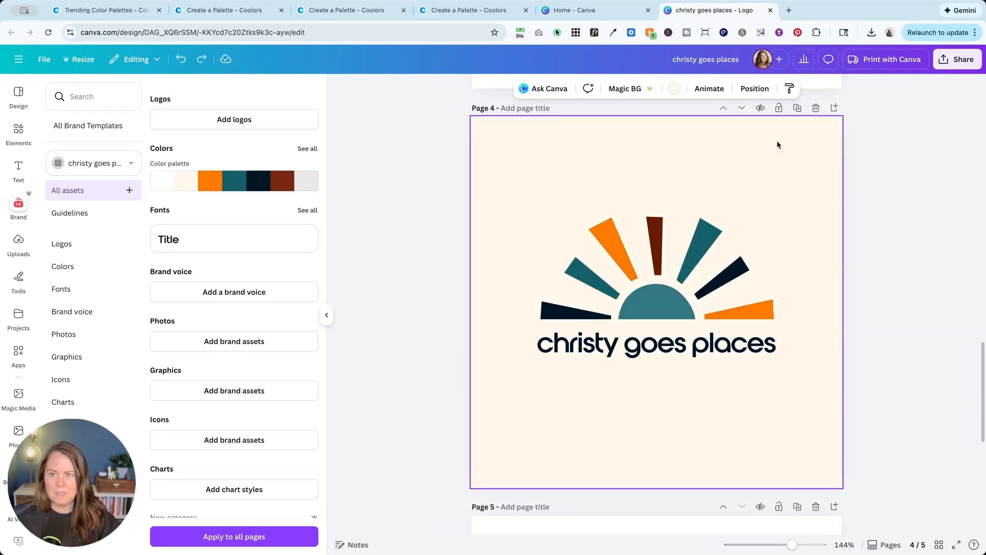
Step: Duplicate the cream sunburst page and shuffle the brand palette on the copy until it has a dark navy background and white wordmark
left_click(797, 108)
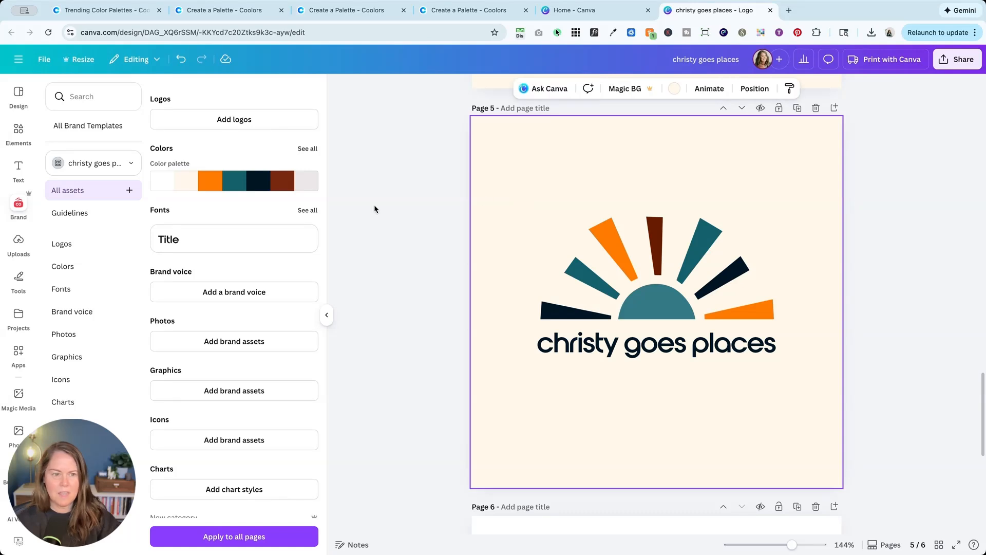
left_click(223, 181)
left_click(224, 181)
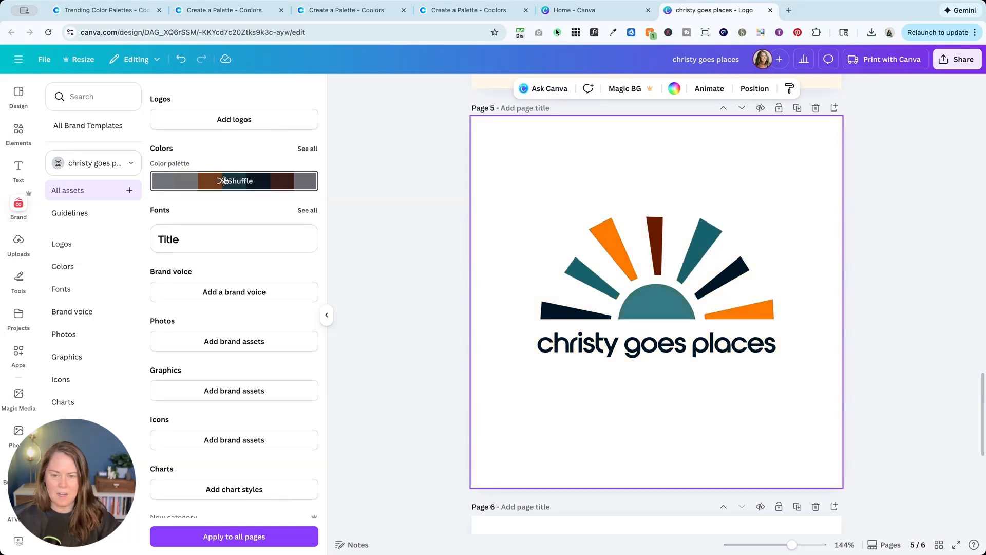
left_click(224, 181)
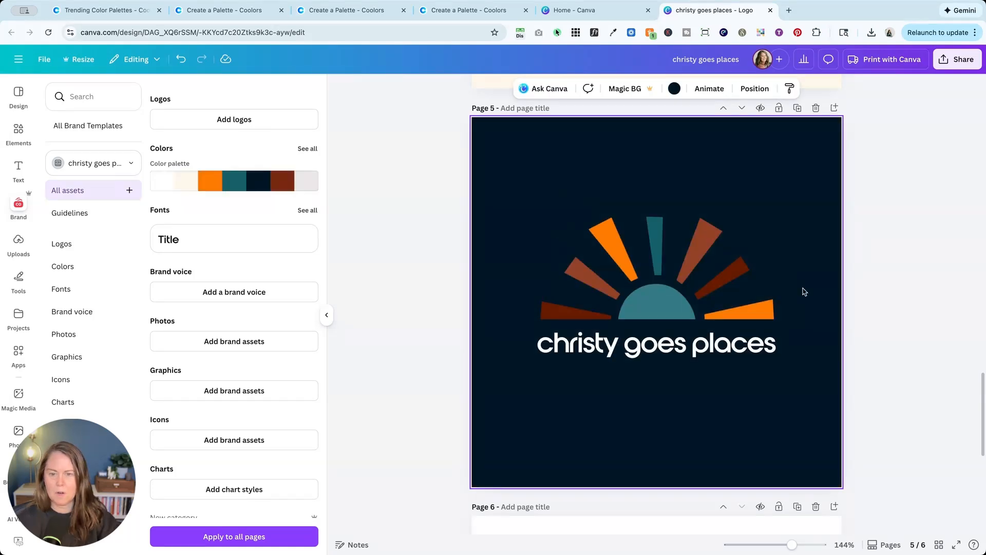
Step: Duplicate the navy sunburst page and shuffle the brand palette on the copy until its background is the pale grey
left_click(797, 108)
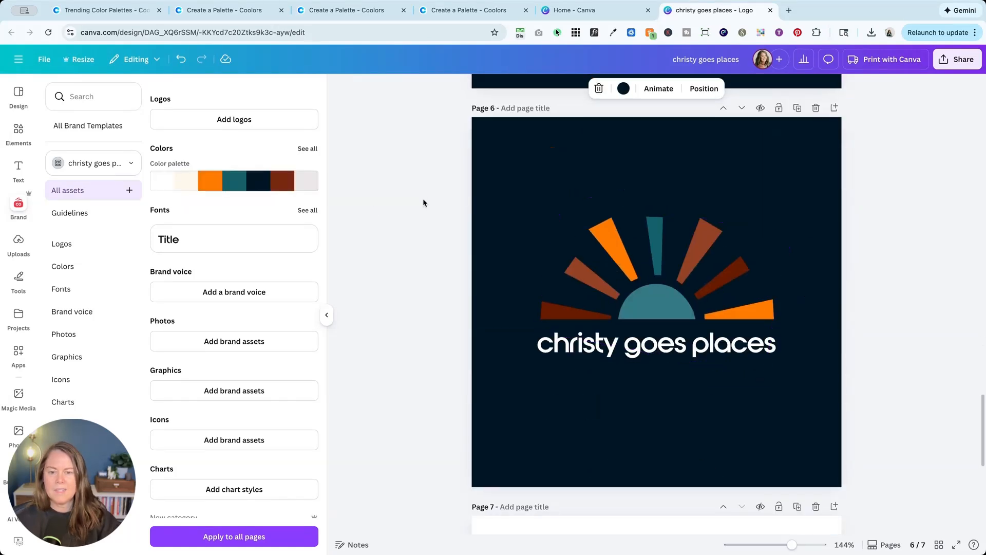
left_click(229, 184)
left_click(229, 184)
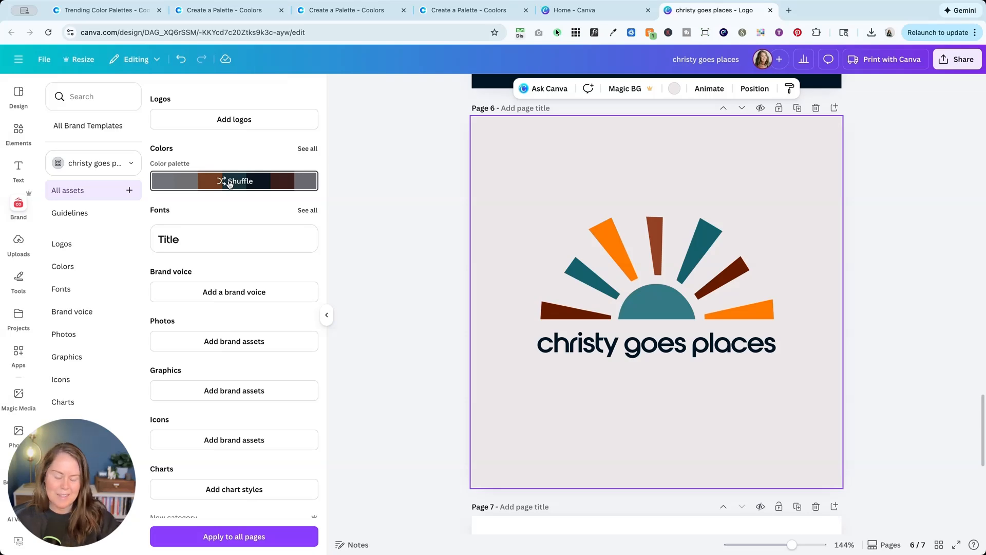
Step: Duplicate the last page, the white one with the large wordmark along its lower edge
scroll(606, 306, "up", 1)
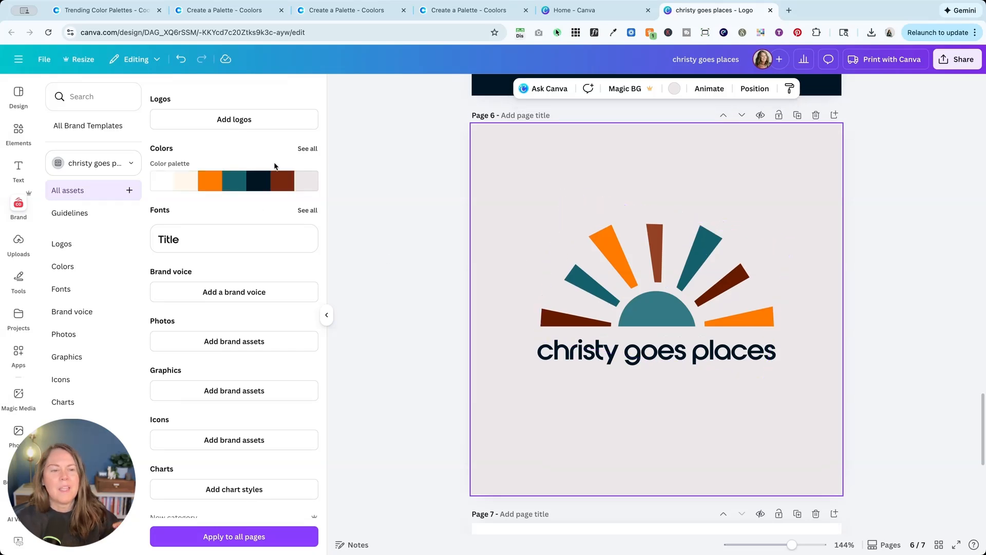
scroll(432, 249, "up", 20)
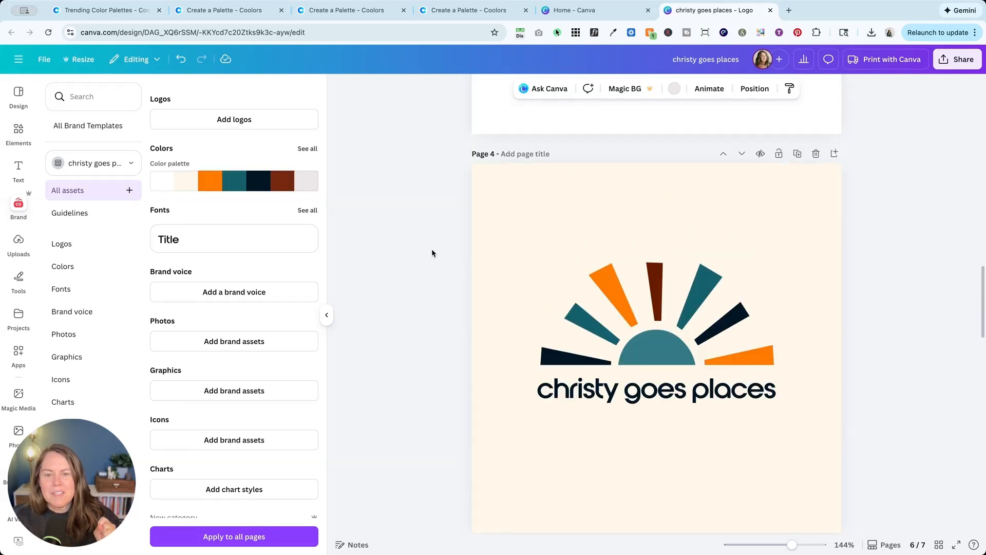
scroll(432, 249, "up", 5)
scroll(432, 249, "down", 20)
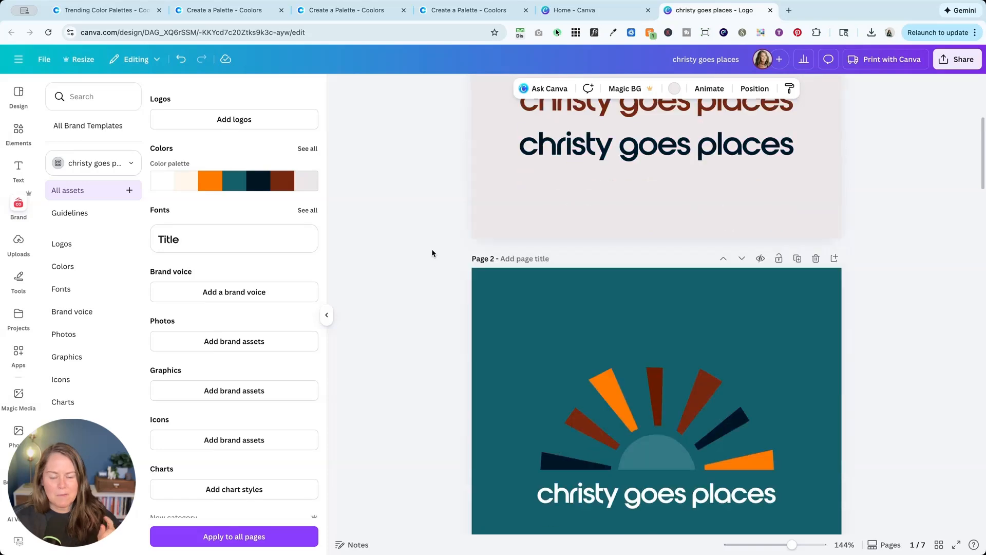
scroll(432, 249, "down", 10)
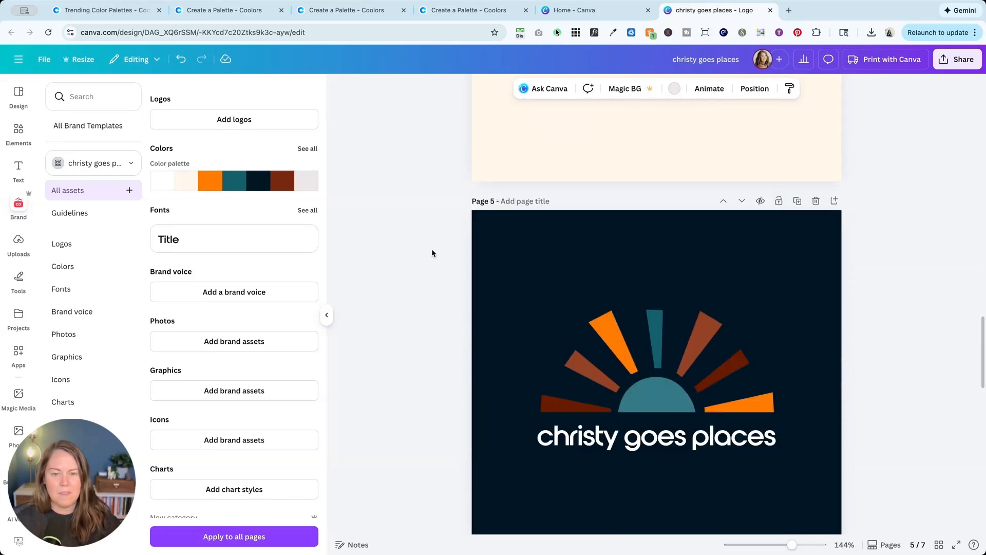
scroll(700, 277, "down", 10)
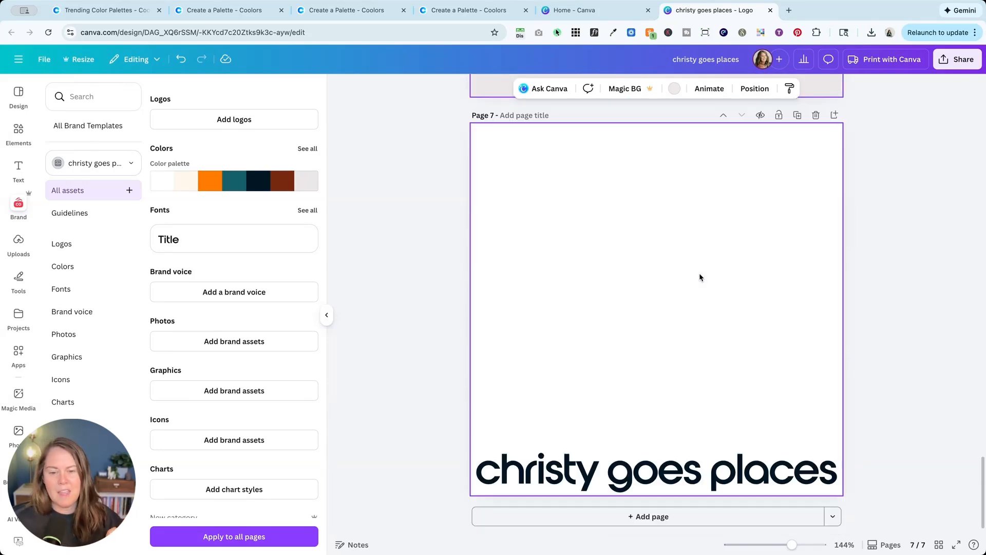
left_click(797, 115)
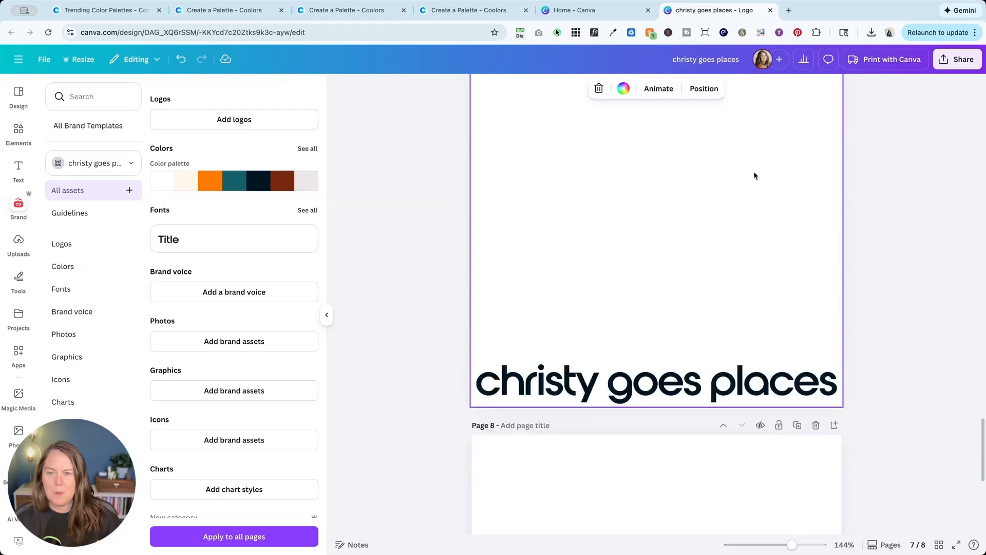